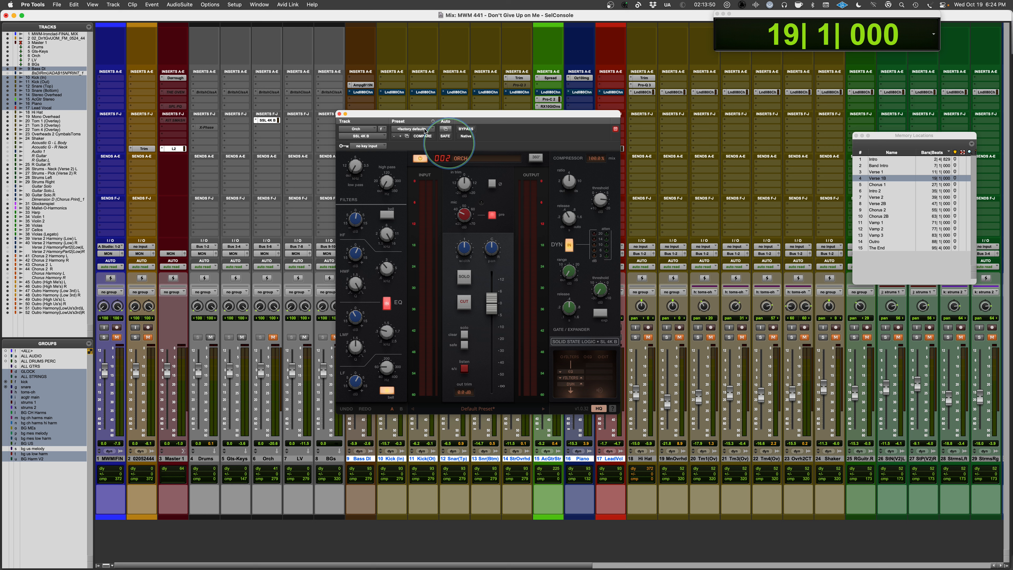
# Reposition the SL 4K B plug-in window for the Orch track over the mixer
pyautogui.moveTo(503, 141); pyautogui.dragTo(522, 134)
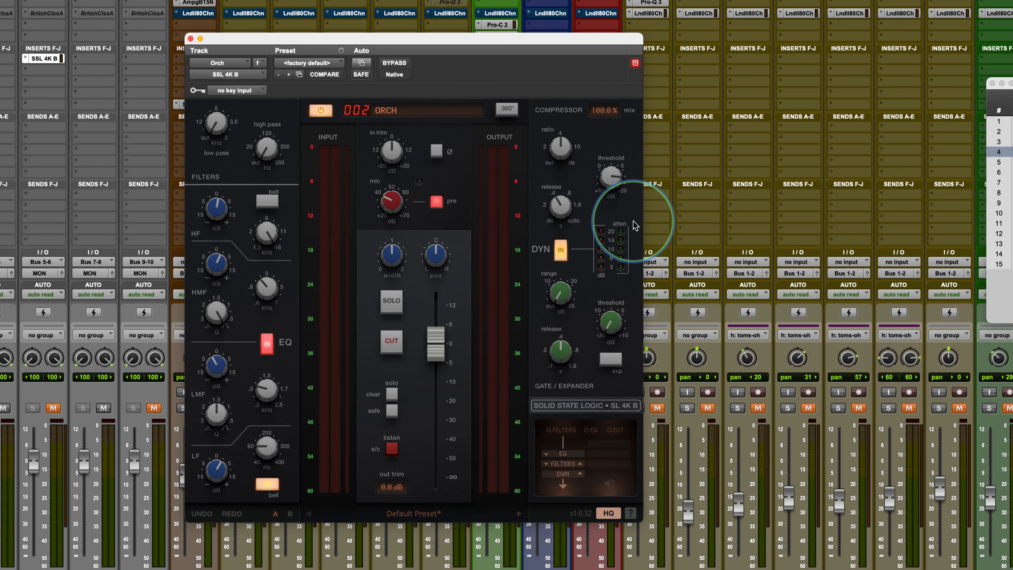
pyautogui.moveTo(399, 39); pyautogui.dragTo(423, 31)
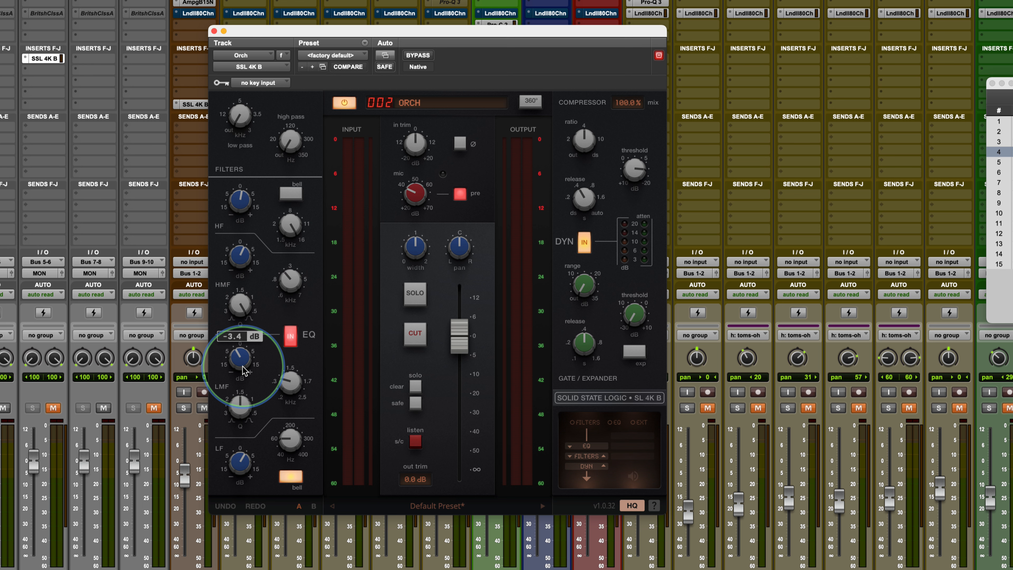
# Examine the filter and EQ band settings, and switch the LF band's bell shape off and back on
pyautogui.moveTo(289, 156)
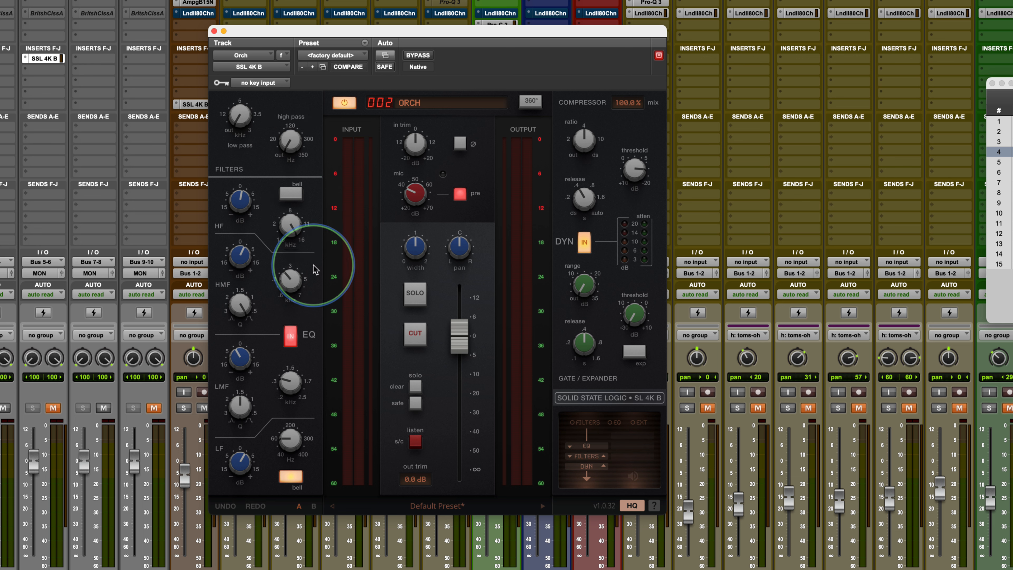
pyautogui.moveTo(289, 208)
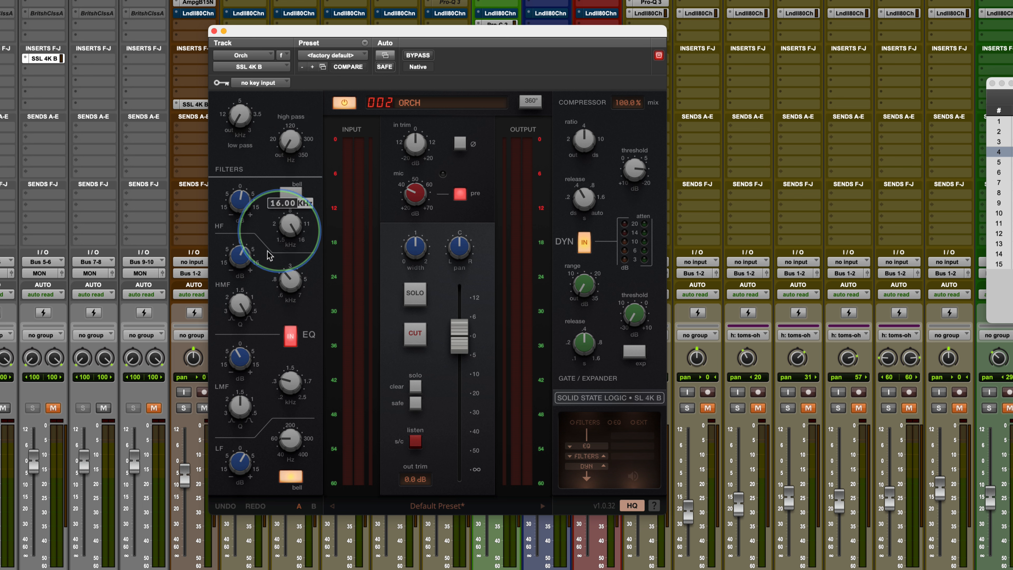
pyautogui.moveTo(227, 265)
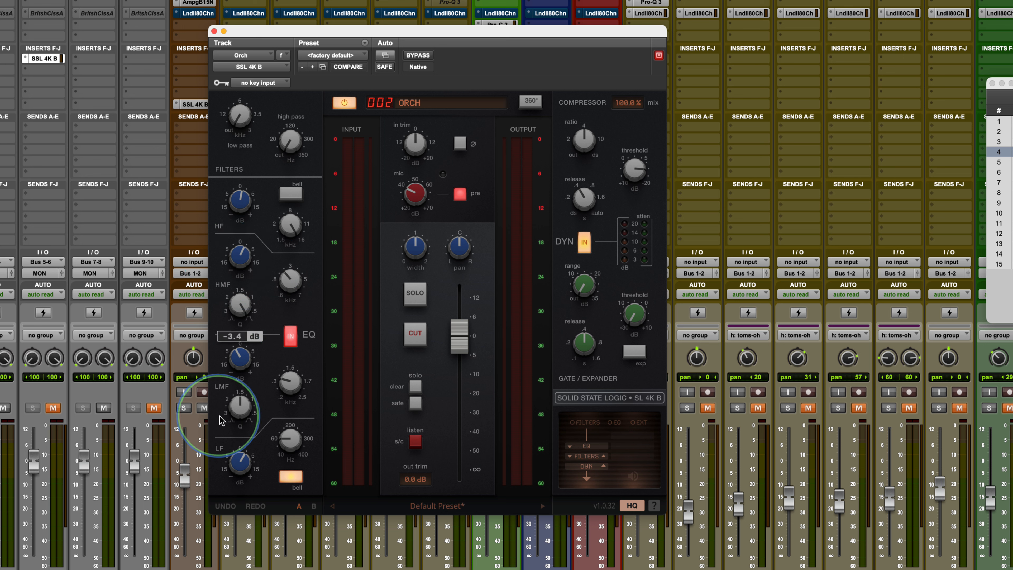
pyautogui.moveTo(250, 354)
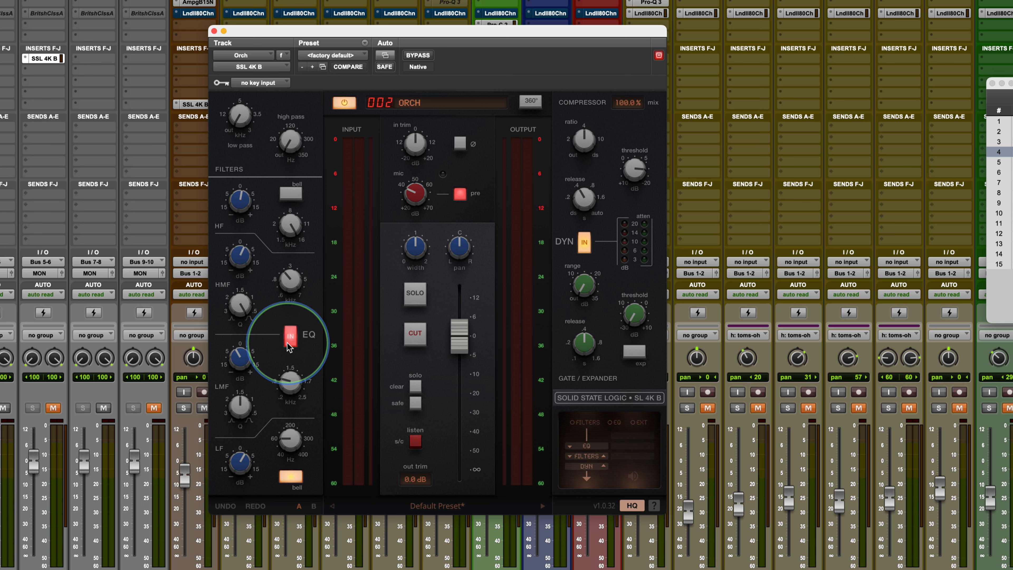
pyautogui.moveTo(242, 467)
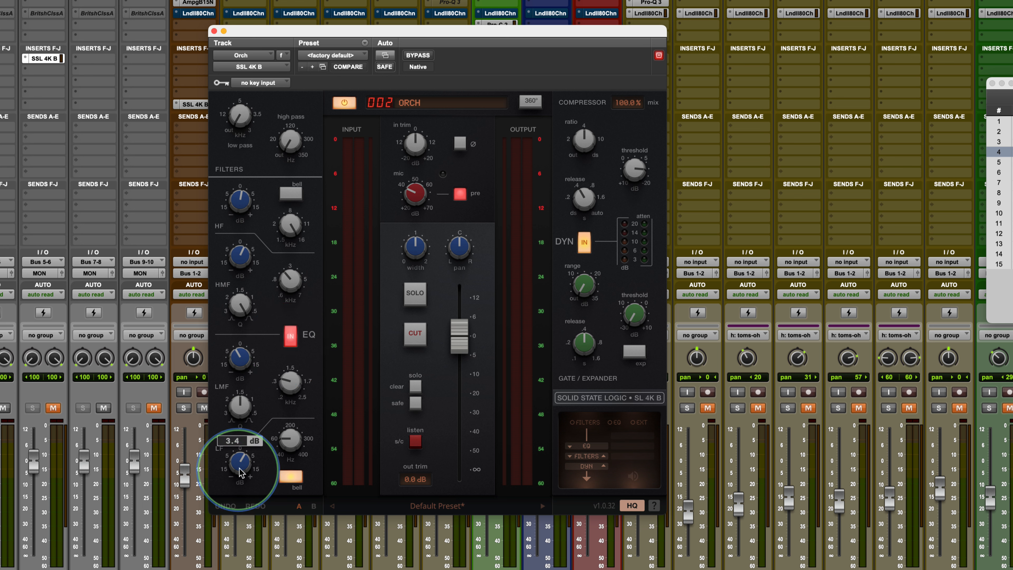
pyautogui.click(290, 477)
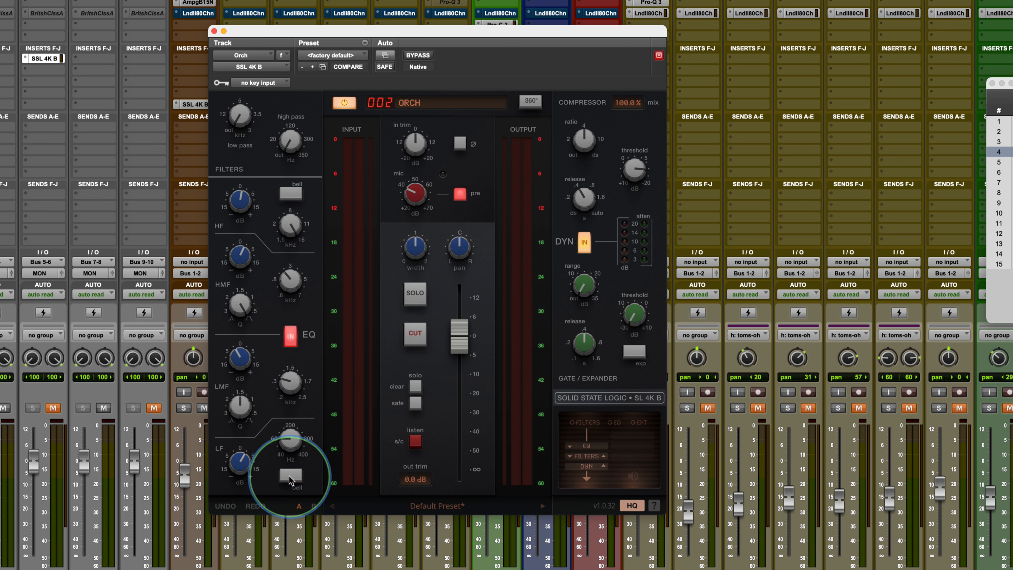
pyautogui.click(290, 478)
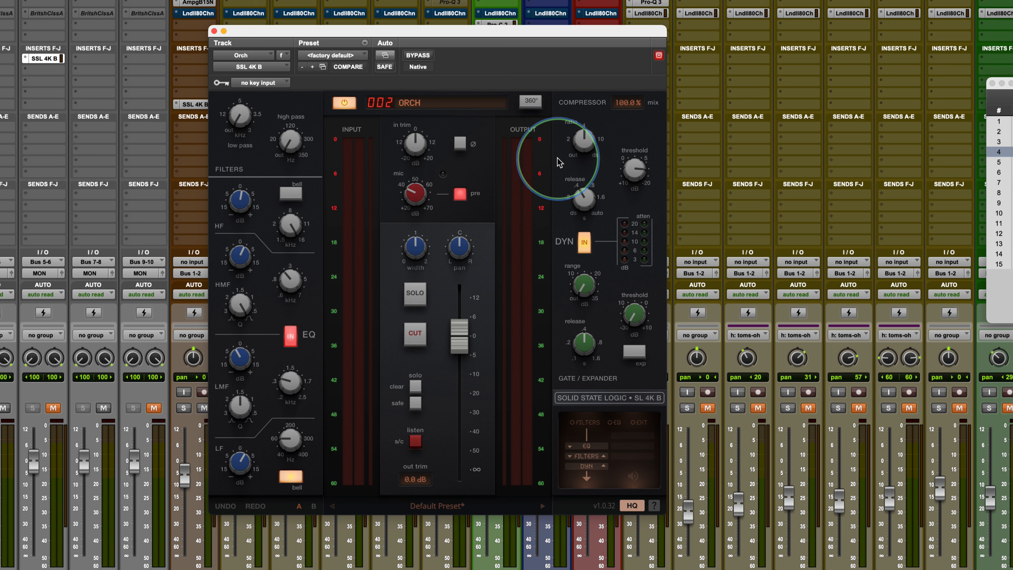
# Try the compressor ratio at out and at ds, and return it to 4:1
pyautogui.moveTo(589, 148)
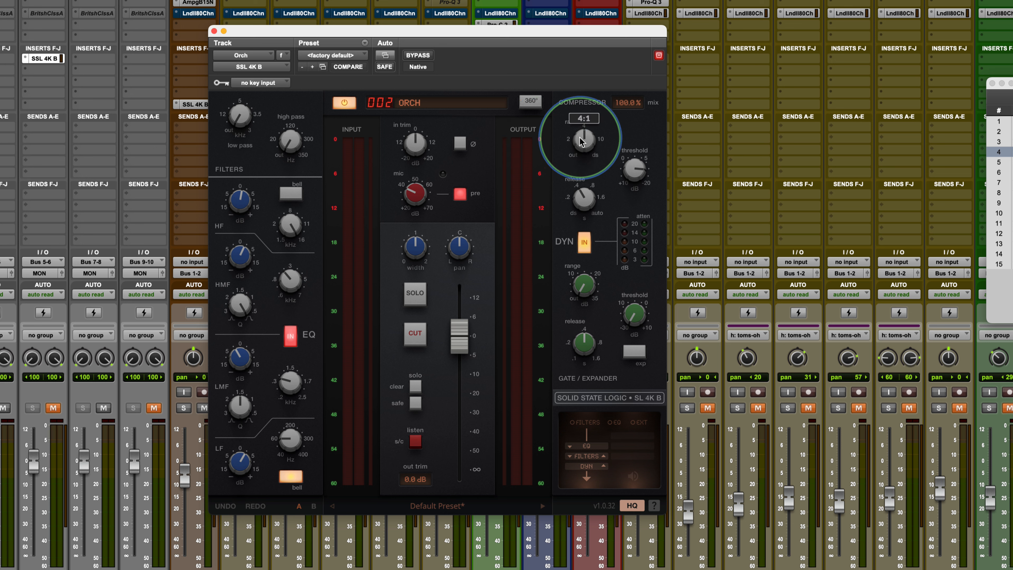
pyautogui.moveTo(583, 137); pyautogui.dragTo(580, 158)
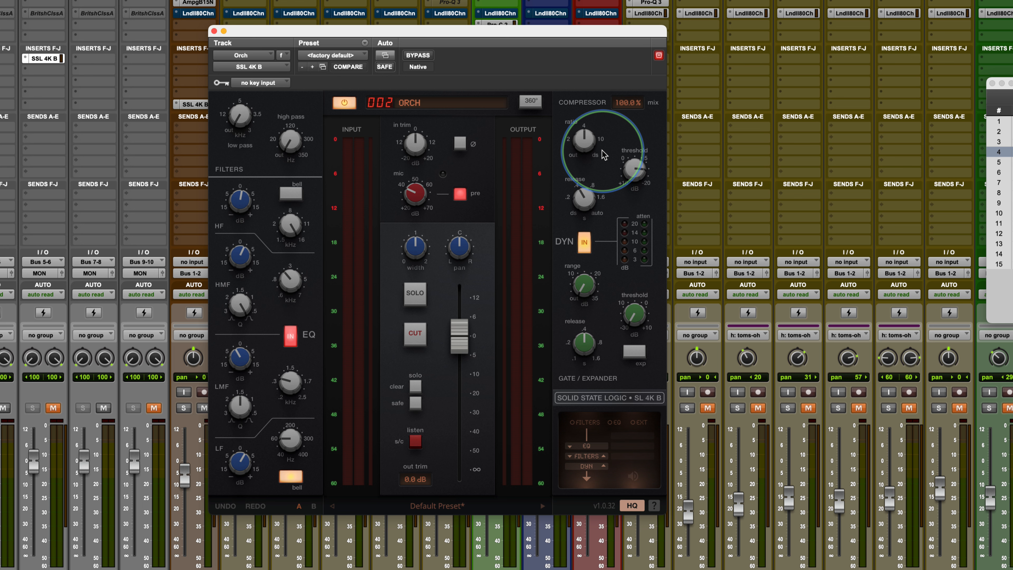
pyautogui.moveTo(578, 144)
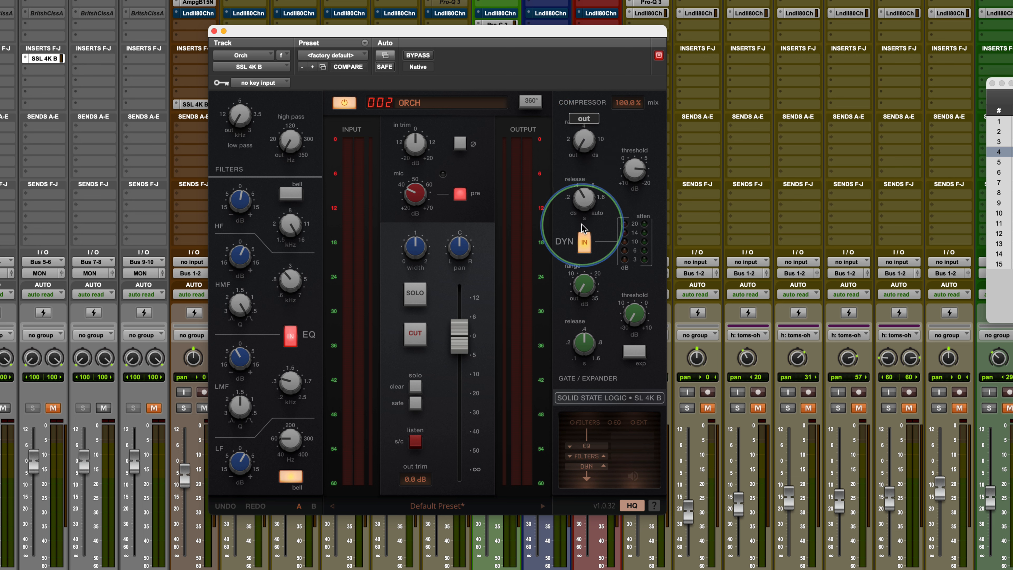
pyautogui.moveTo(595, 138); pyautogui.dragTo(596, 94)
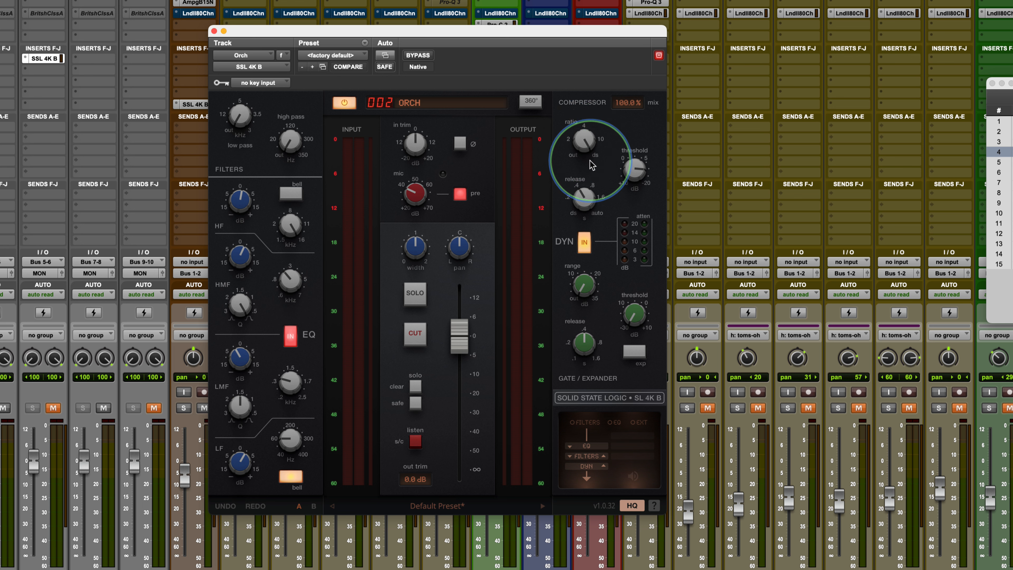
pyautogui.moveTo(586, 138); pyautogui.dragTo(576, 175)
pyautogui.moveTo(574, 192)
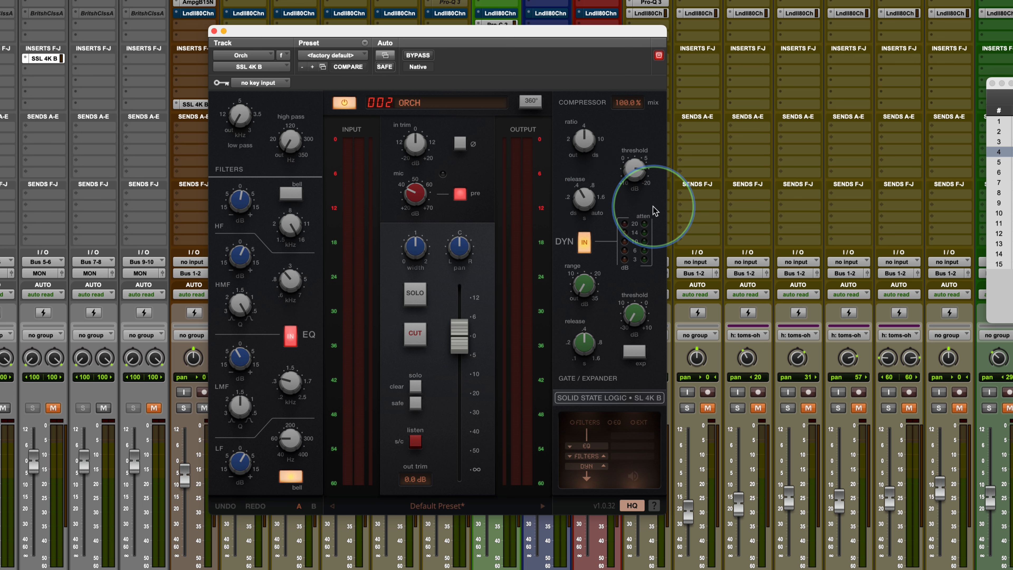
# Examine the compressor and gate controls, and switch the gate's expander mode on and back off
pyautogui.moveTo(634, 160)
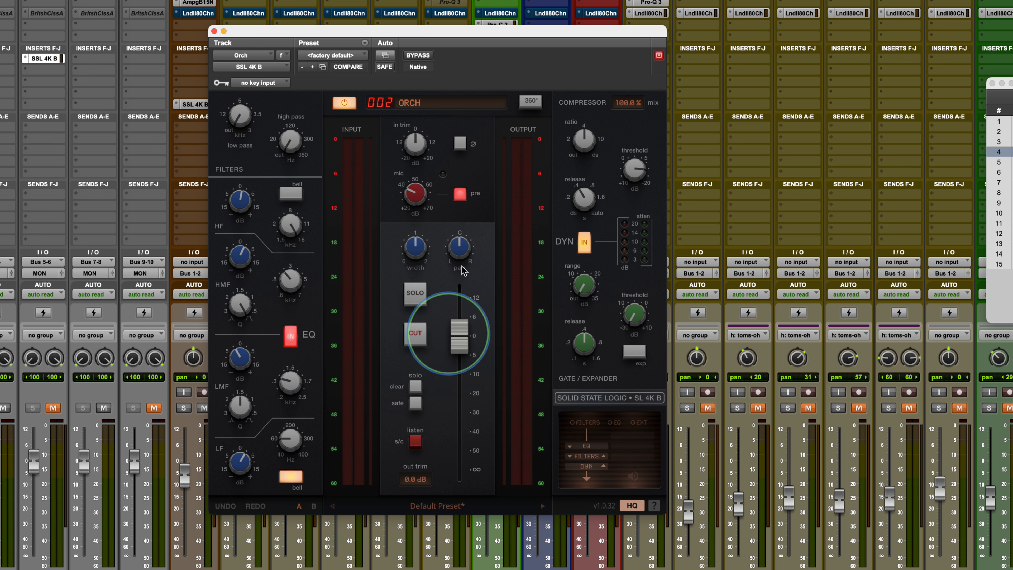
pyautogui.moveTo(623, 187)
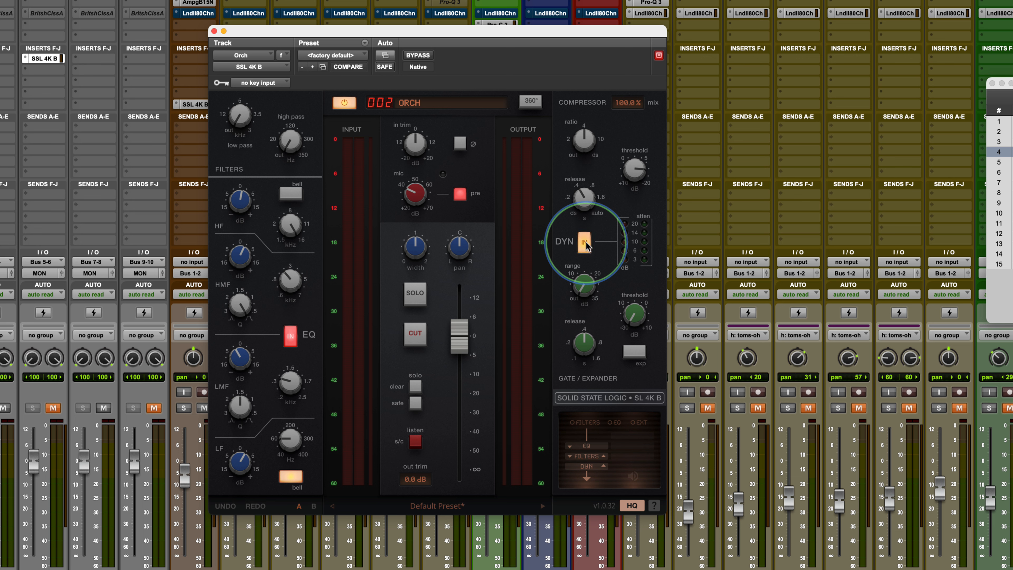
pyautogui.moveTo(627, 326)
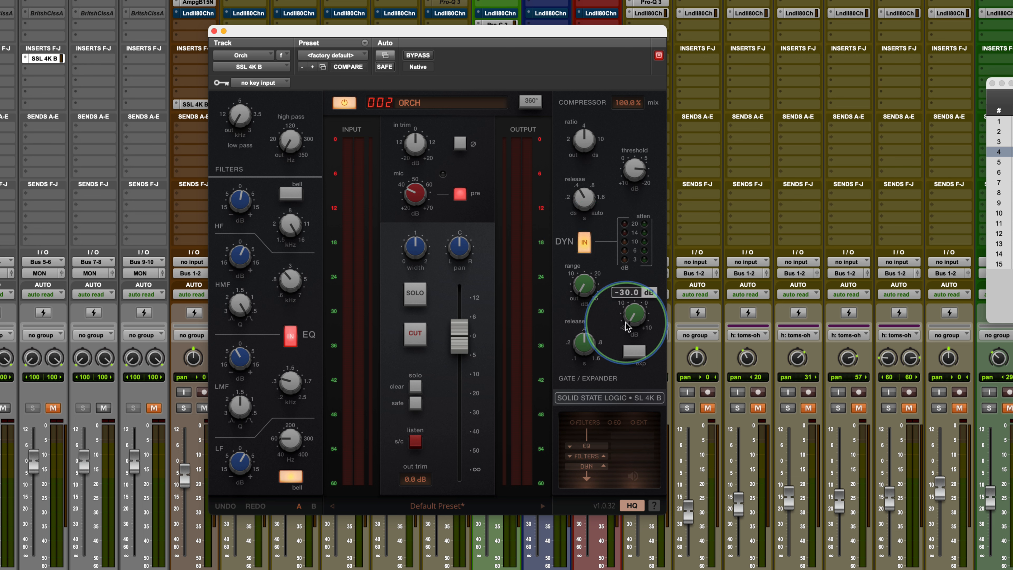
pyautogui.click(633, 354)
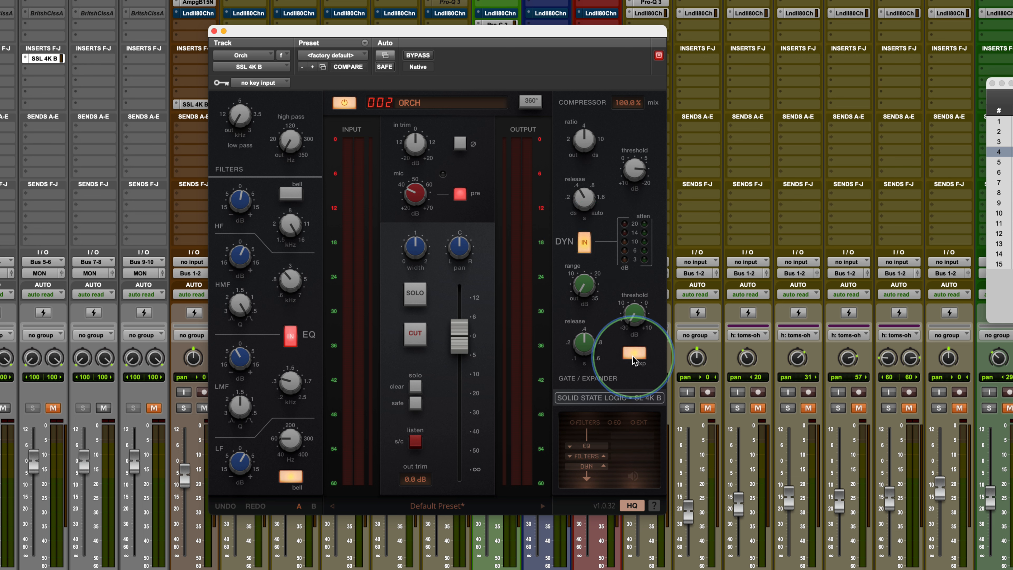
pyautogui.click(633, 353)
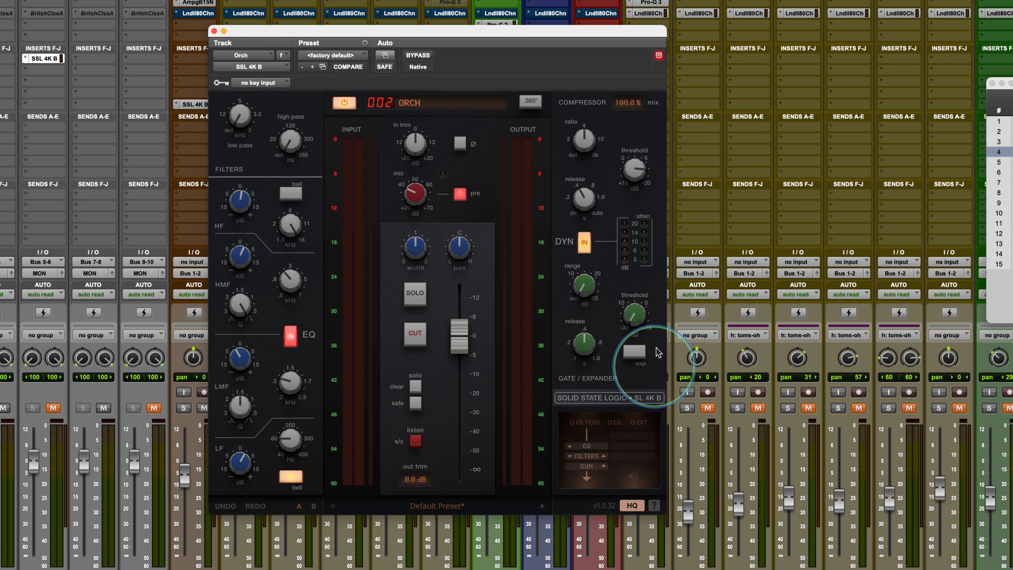
pyautogui.moveTo(567, 285)
pyautogui.moveTo(589, 337)
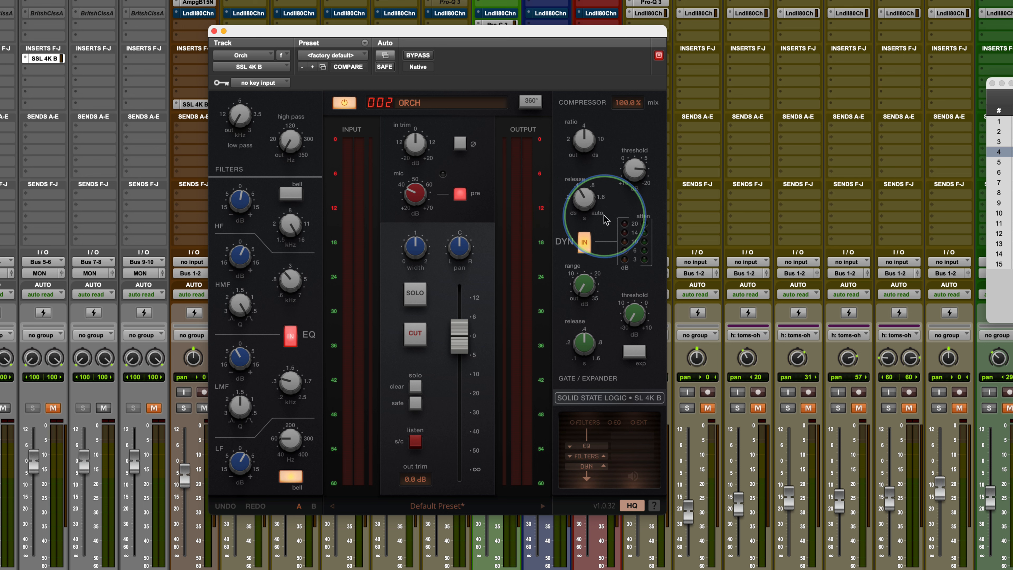
# Try a different compressor release time and return it to .4 s
pyautogui.moveTo(585, 205)
pyautogui.moveTo(585, 205)
pyautogui.mouseDown()
pyautogui.moveTo(585, 170)
pyautogui.moveTo(576, 212)
pyautogui.mouseUp()
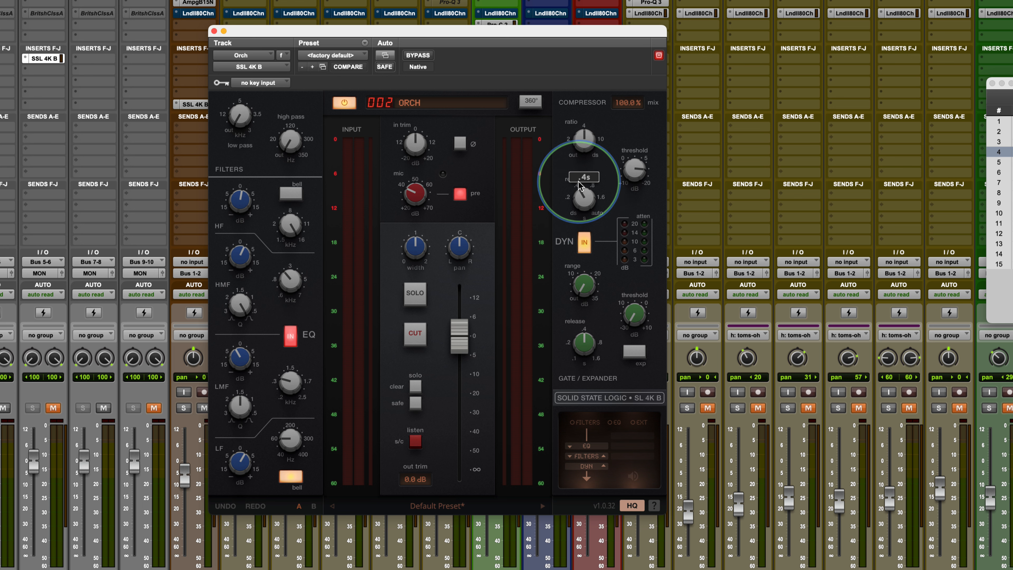
pyautogui.moveTo(624, 313)
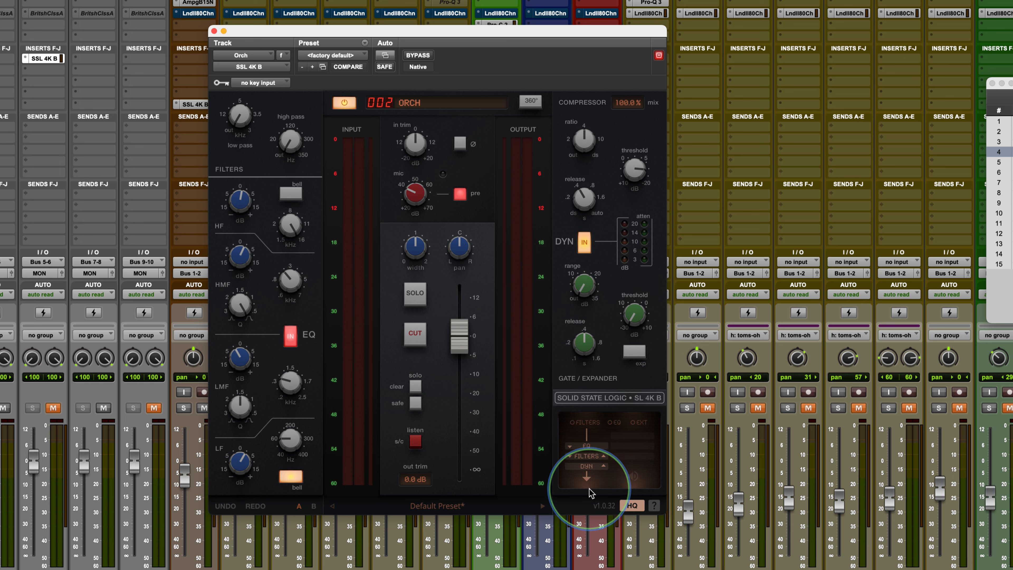
# Reorder the channel strip's processing chain to Filters, Dyn, EQ
pyautogui.click(603, 466)
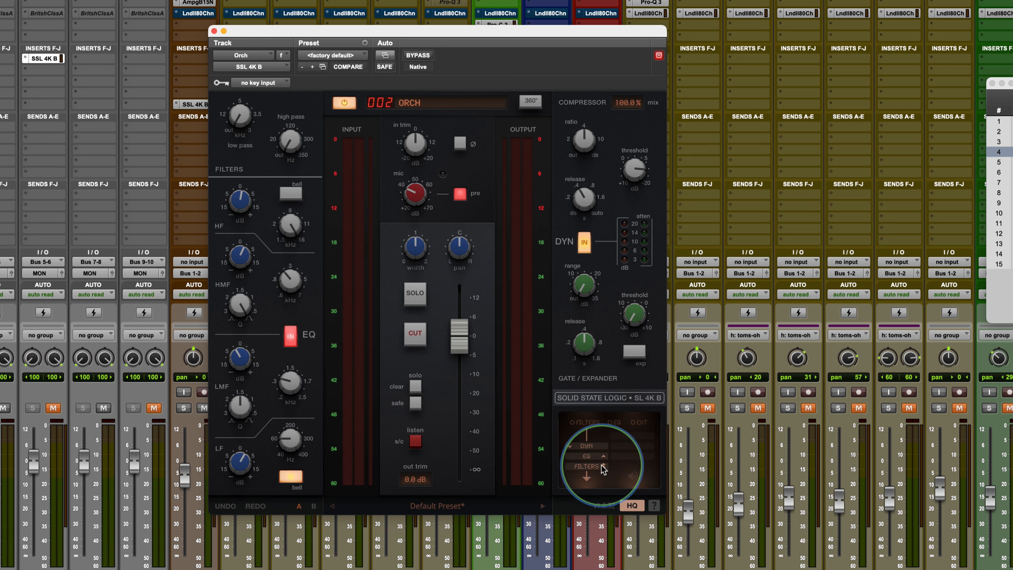
pyautogui.click(603, 456)
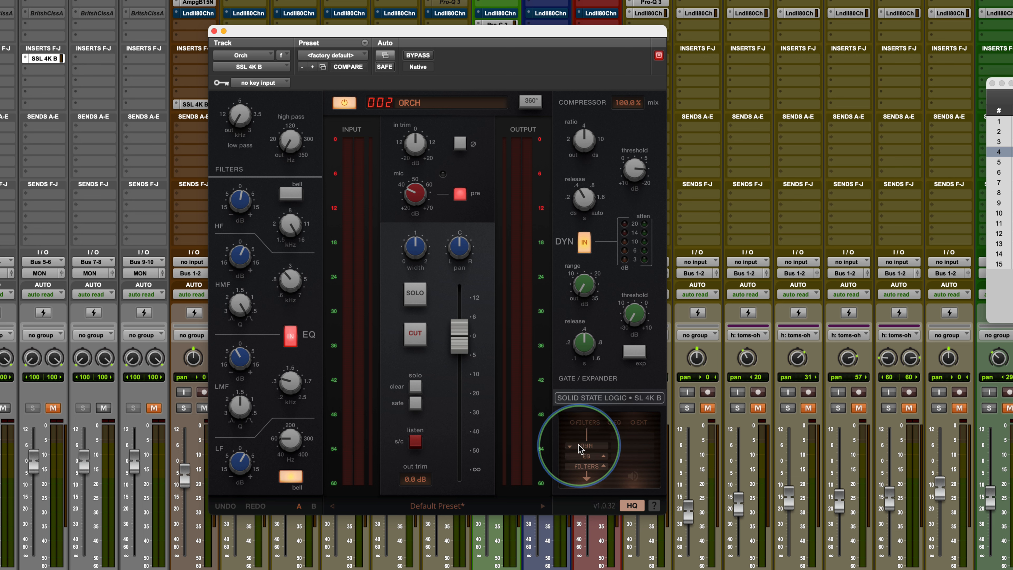
pyautogui.click(603, 466)
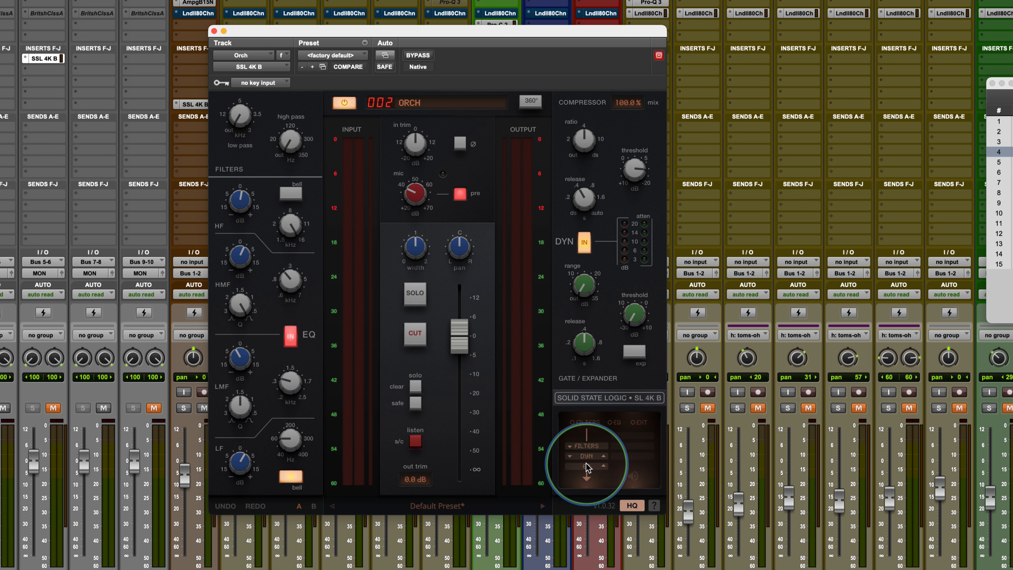
# Try routing the external input and the EQ into the dynamics side-chain, and switch both off again
pyautogui.click(634, 422)
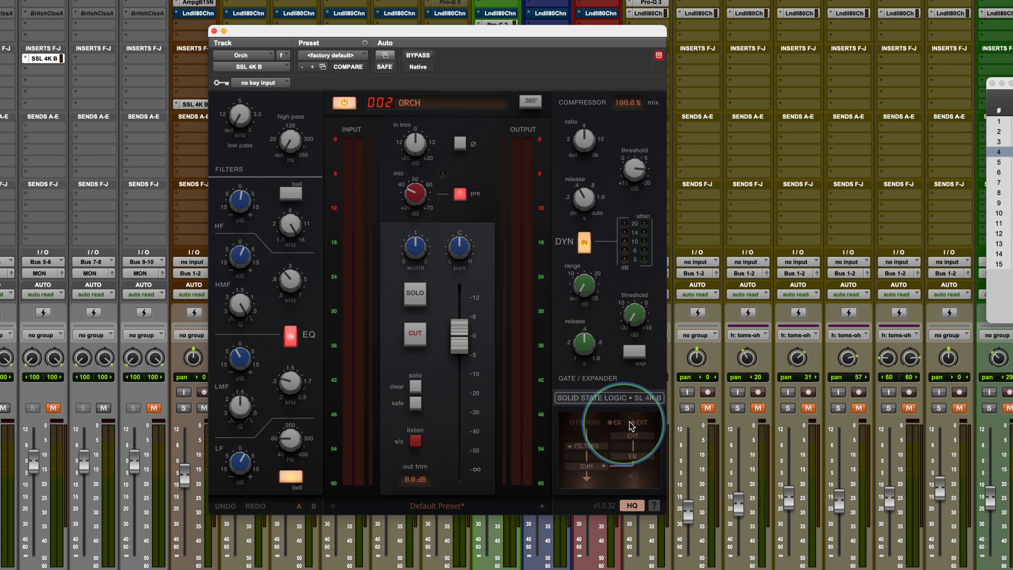
pyautogui.click(615, 424)
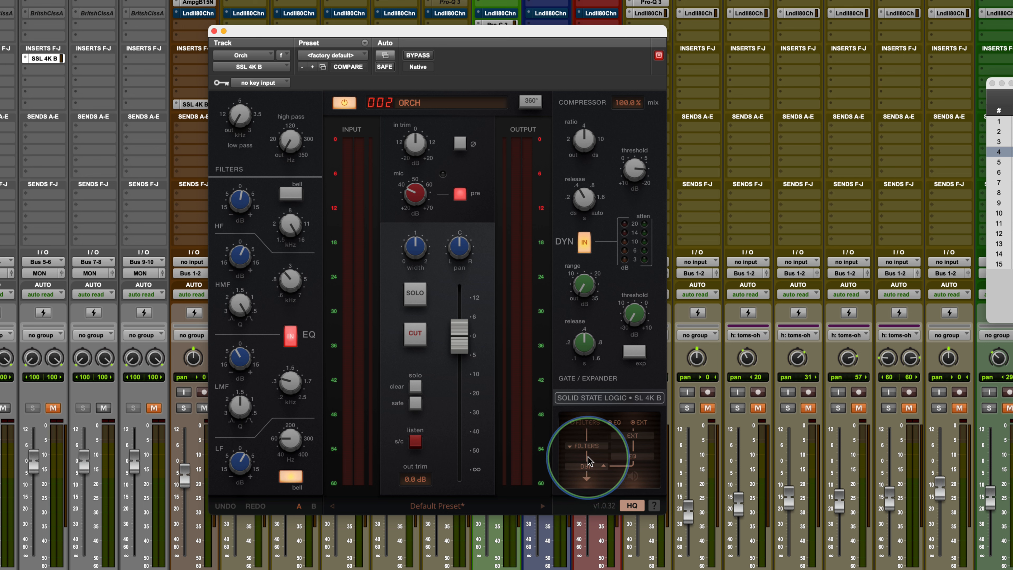
pyautogui.click(633, 422)
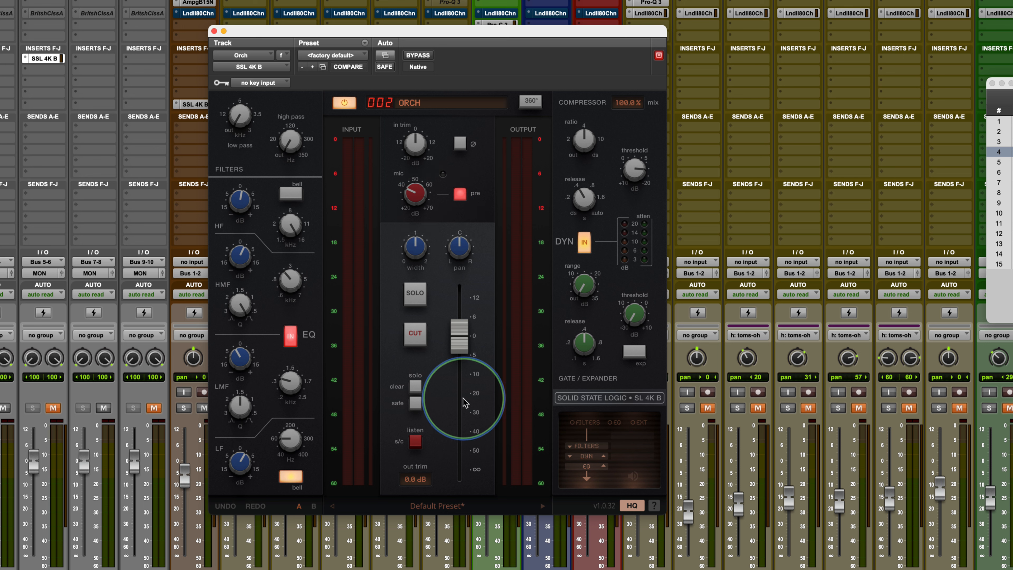
# Widen the channel's stereo width to 200% and reset it to 100%
pyautogui.moveTo(406, 145)
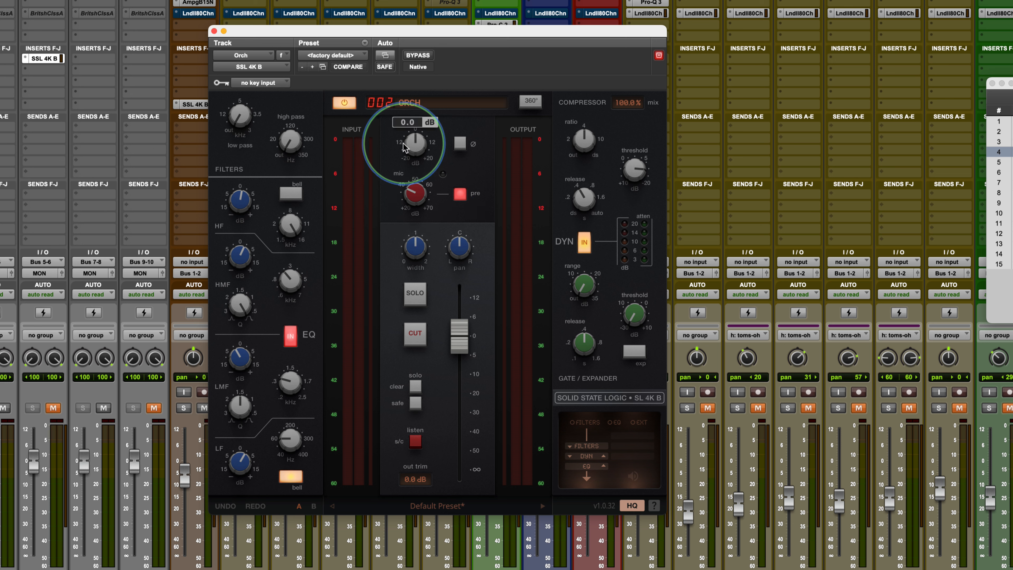
pyautogui.moveTo(409, 176)
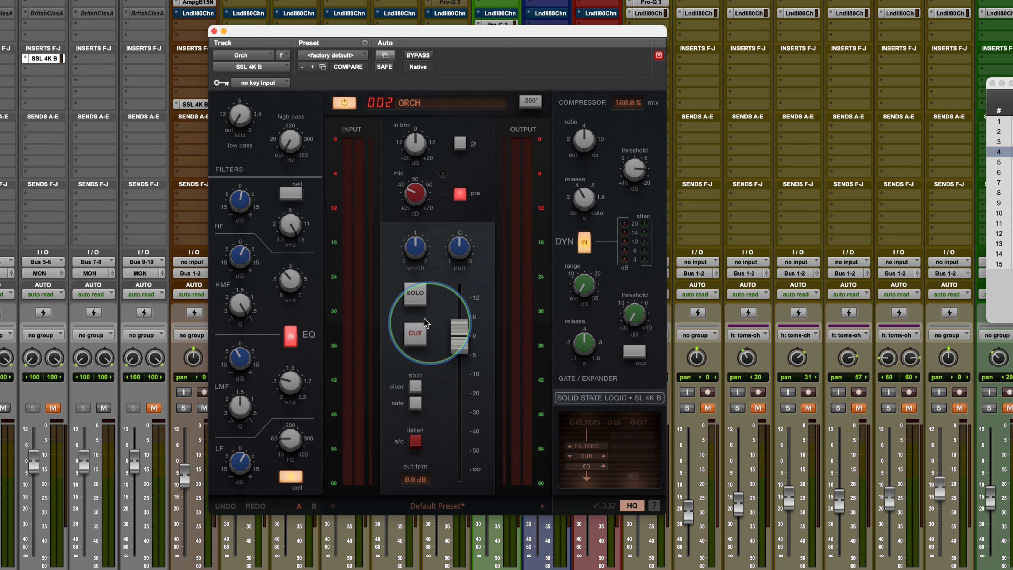
pyautogui.moveTo(411, 257)
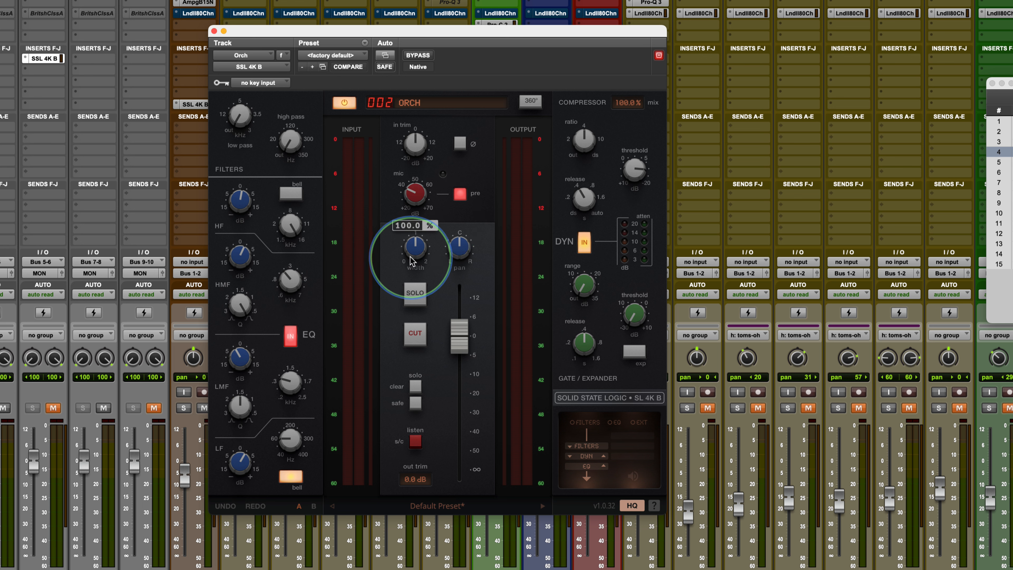
pyautogui.moveTo(412, 262); pyautogui.dragTo(416, 241)
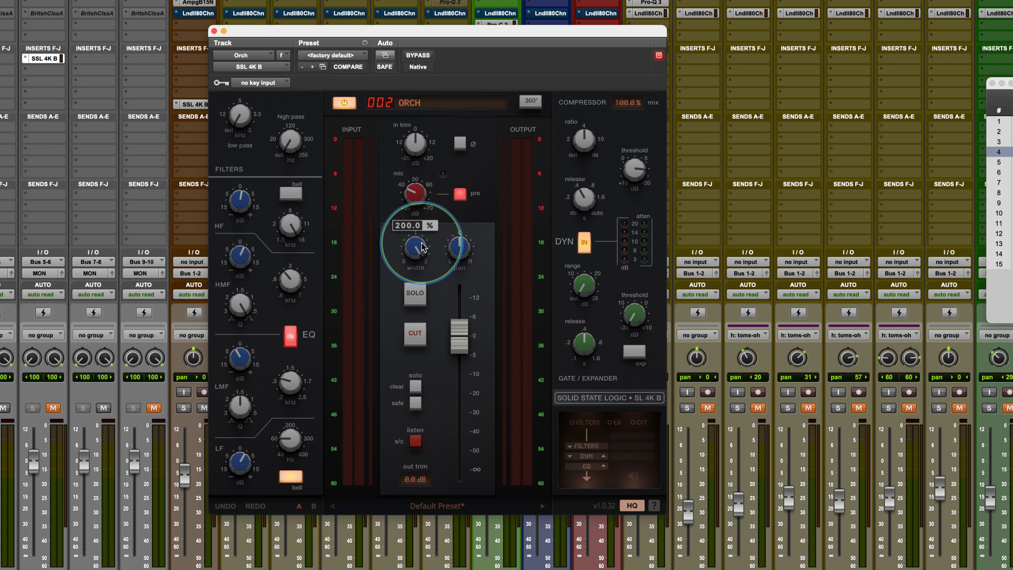
pyautogui.keyDown('alt'); pyautogui.click(417, 247); pyautogui.keyUp('alt')
# Switch side-chain listen on and back off in the channel strip's centre section
pyautogui.moveTo(460, 242)
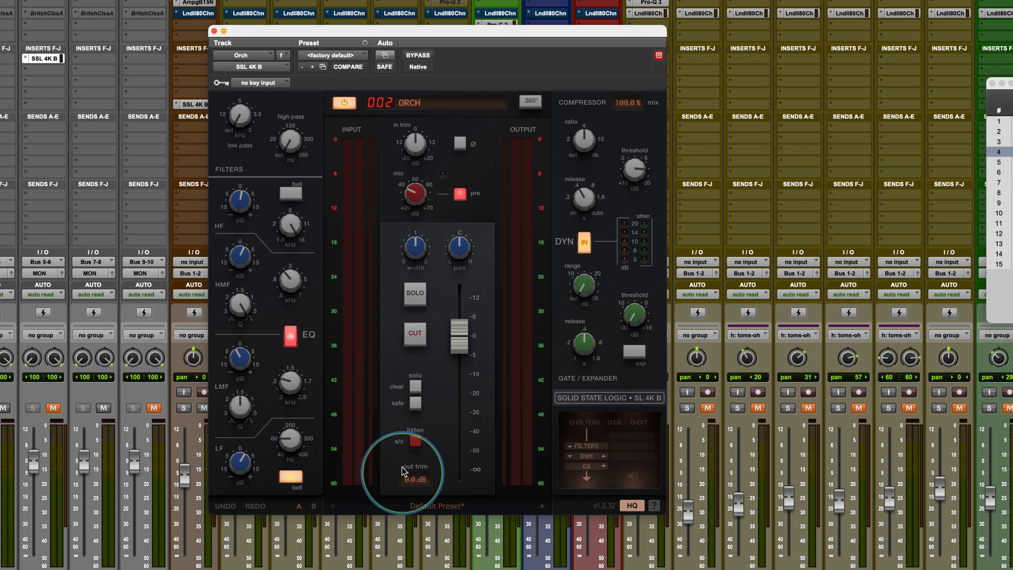
pyautogui.click(415, 442)
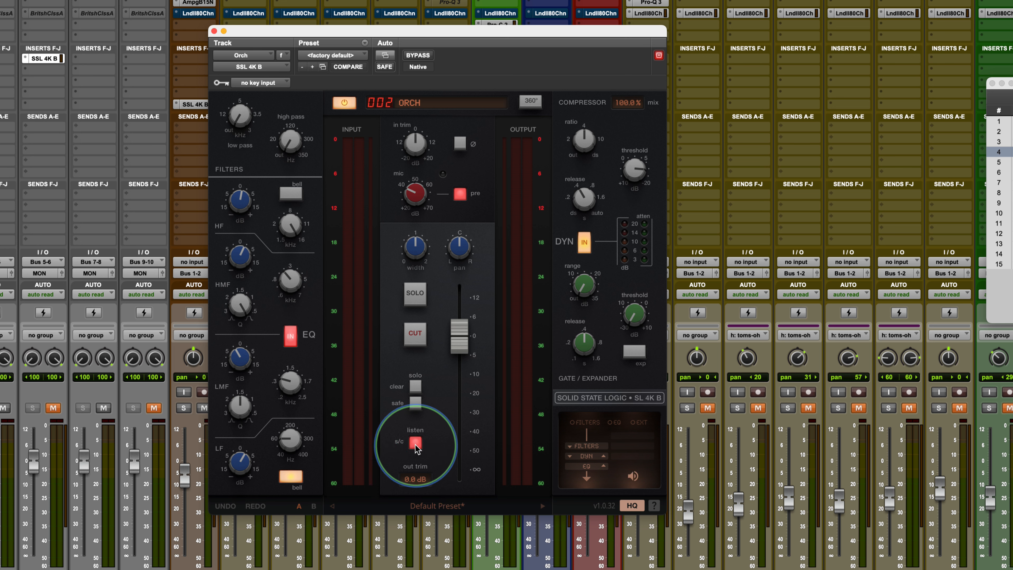
pyautogui.click(415, 444)
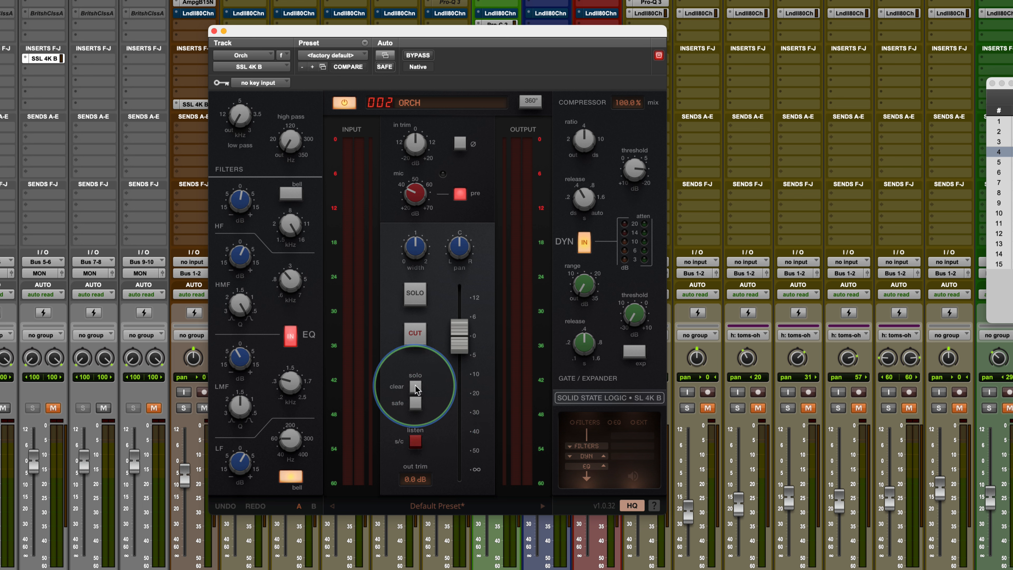
# Toggle solo safe on and off on the Orch channel strip, and solo the channel before clearing the solo
pyautogui.click(414, 403)
pyautogui.click(414, 403)
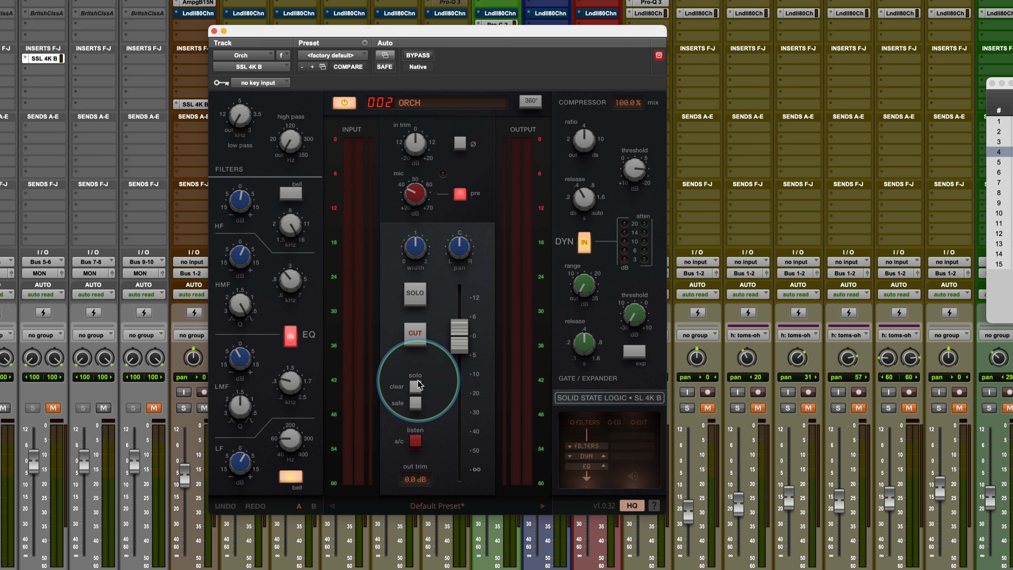
pyautogui.click(417, 295)
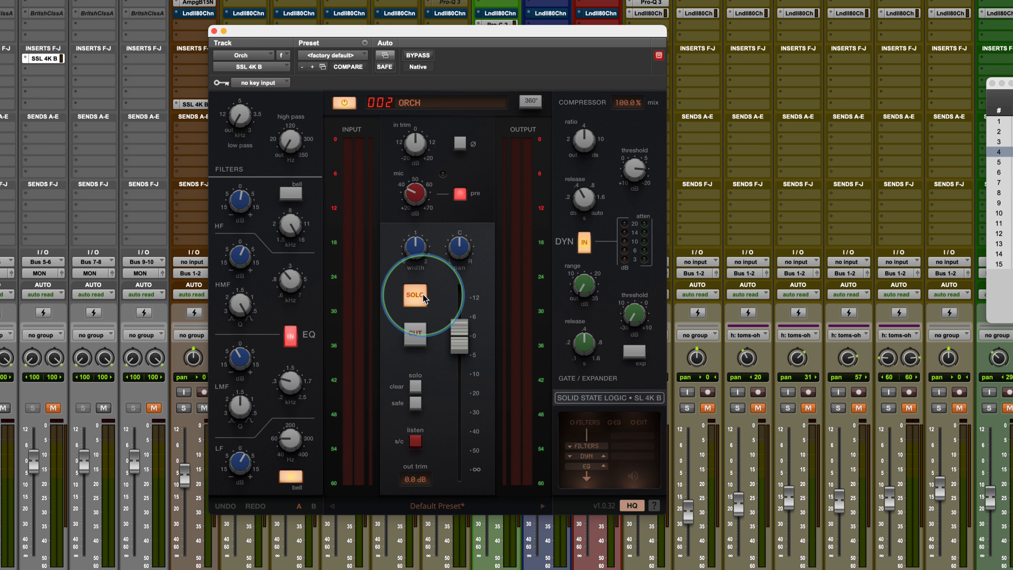
pyautogui.click(414, 395)
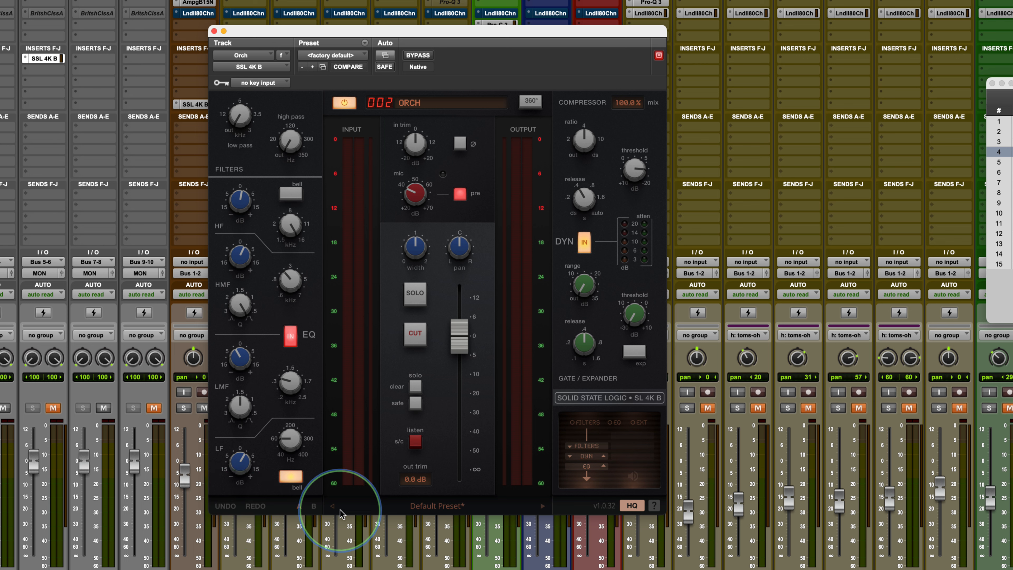
# Browse the channel strip's preset list and dismiss it without loading a preset
pyautogui.click(437, 511)
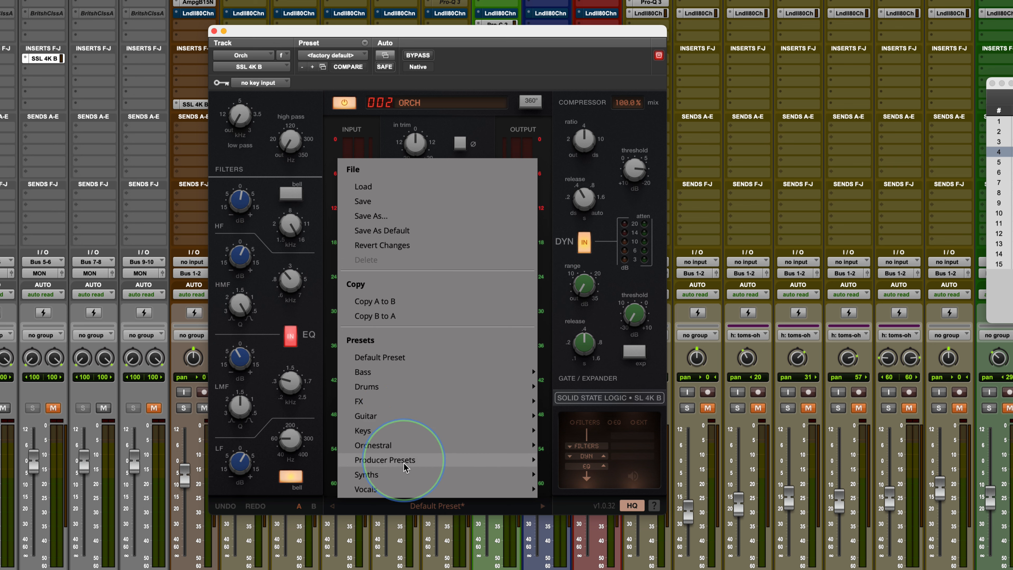
pyautogui.click(570, 512)
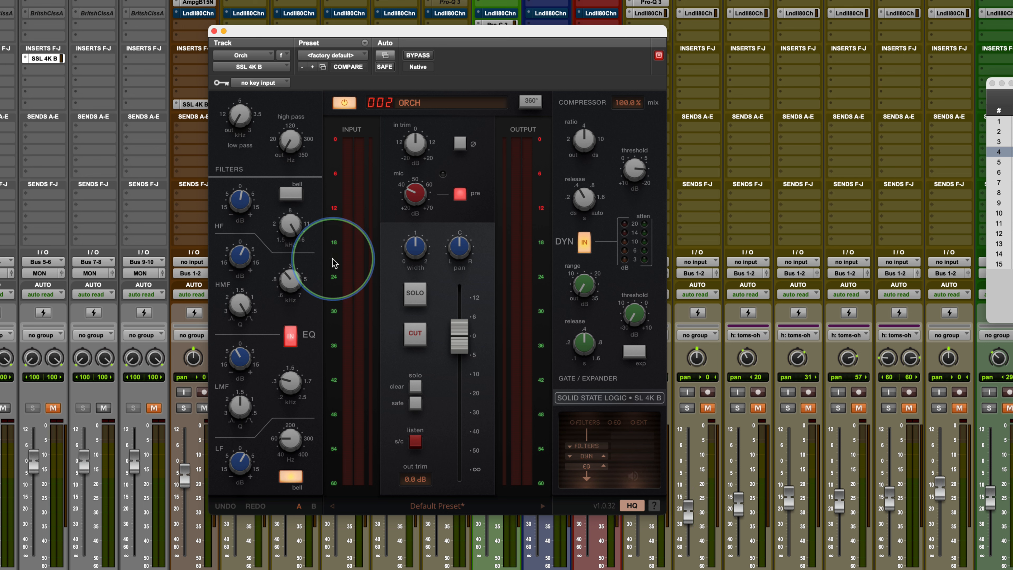
pyautogui.moveTo(285, 230)
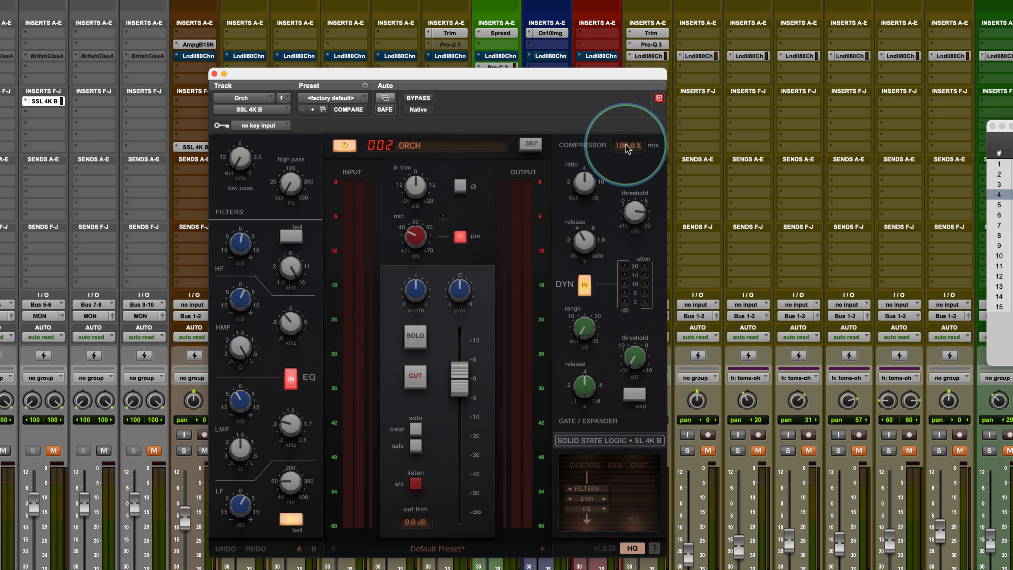
pyautogui.moveTo(630, 195)
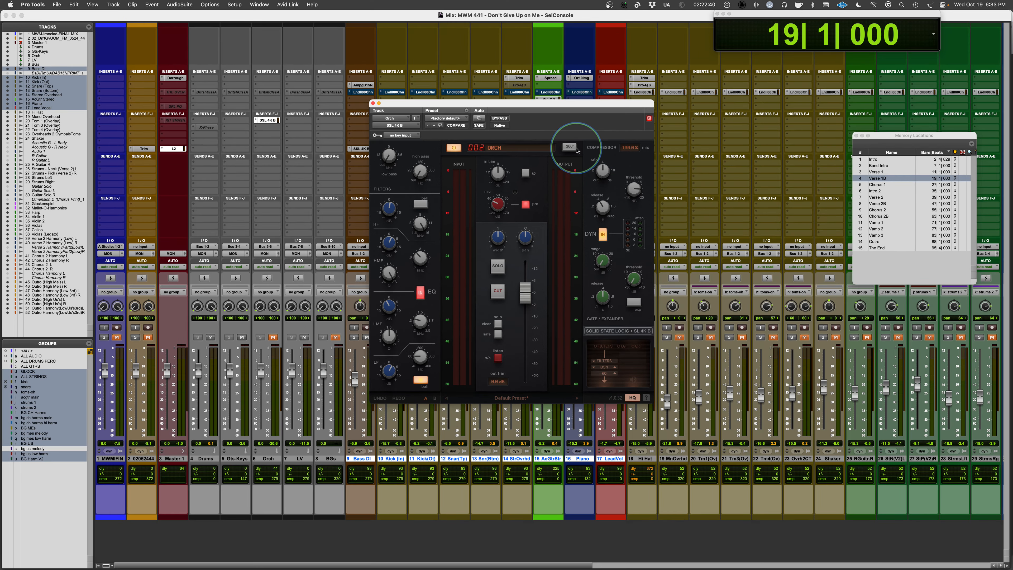
# Open the SSL 360° plug-in mixer to review its channel strips, return to Pro Tools and close the Orch channel strip
pyautogui.click(564, 149)
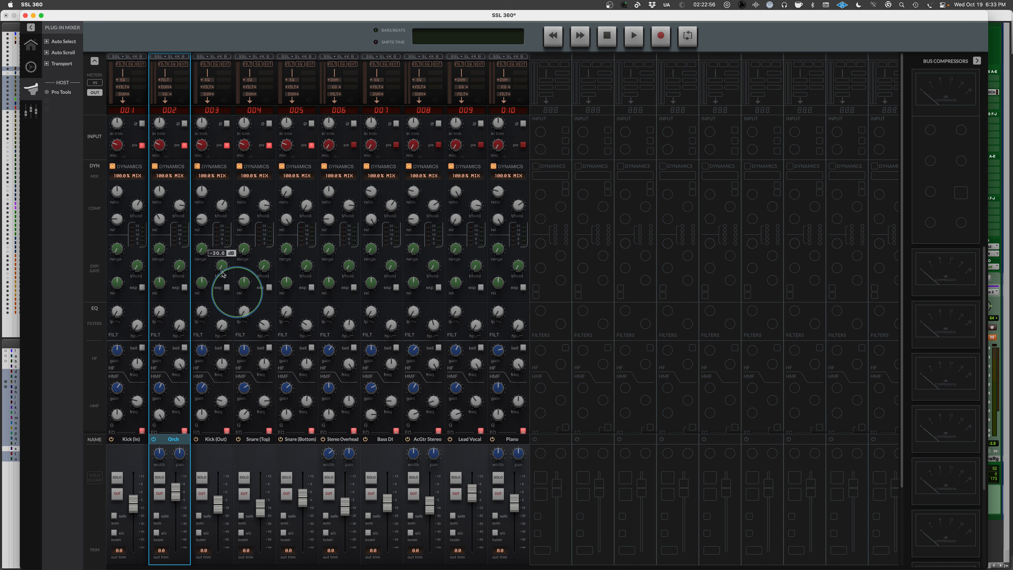
pyautogui.scroll(-5, 186, 227)
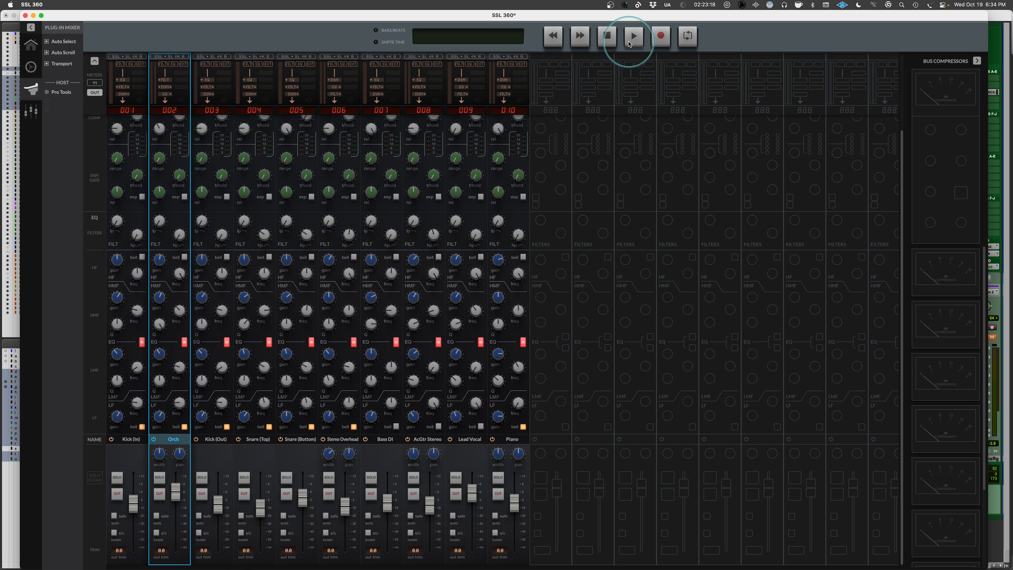
pyautogui.click(999, 19)
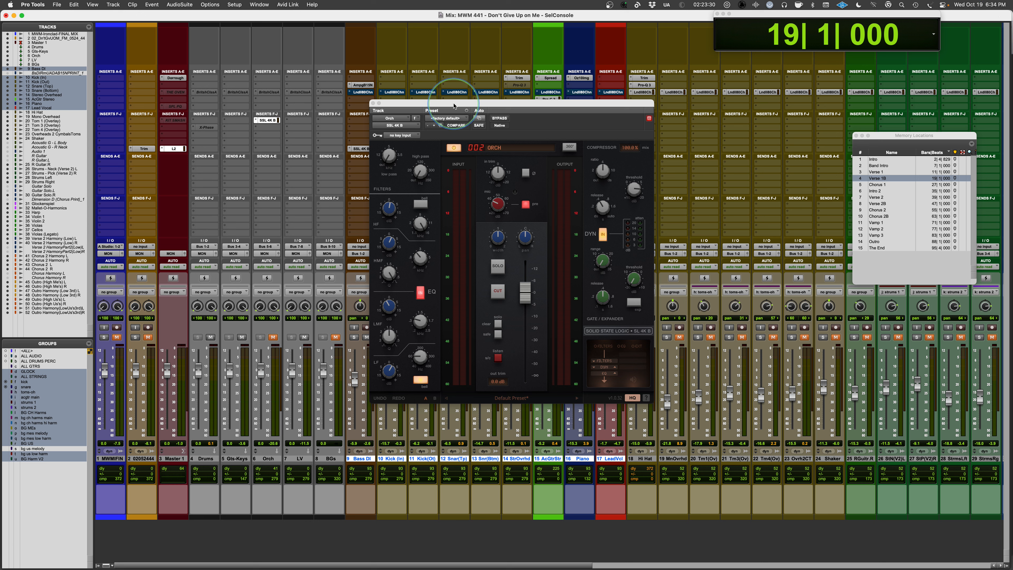
pyautogui.click(372, 103)
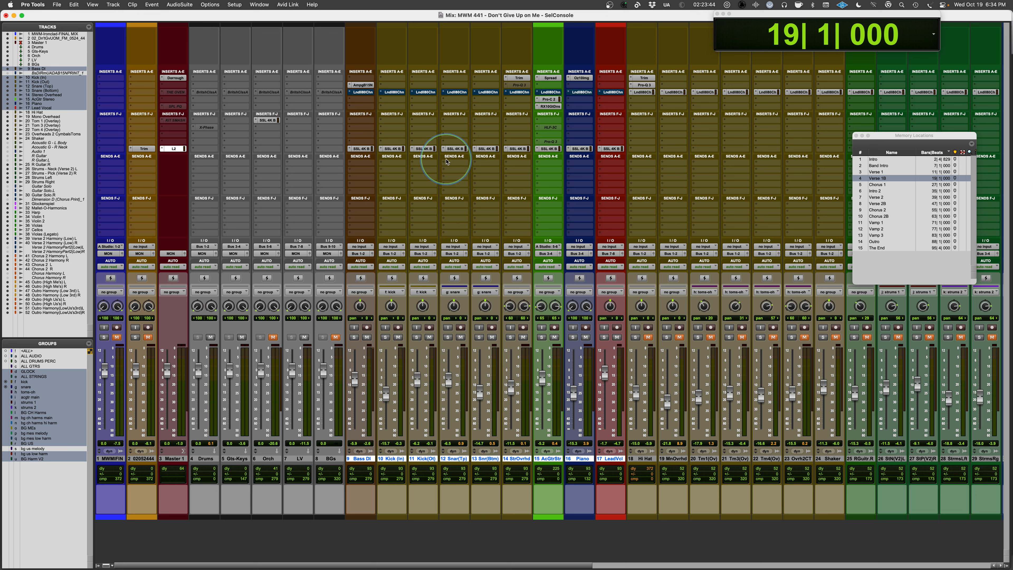
# Play the mix from Verse 1 and compare it with the selected tracks' SSL 4K B inserts bypassed and active
pyautogui.click(875, 171)
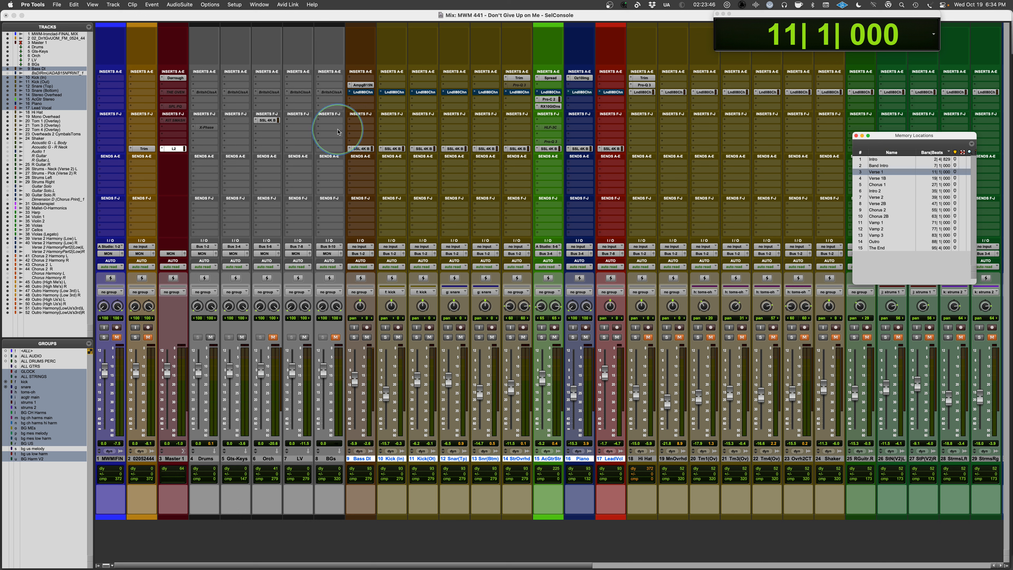
pyautogui.press('space')
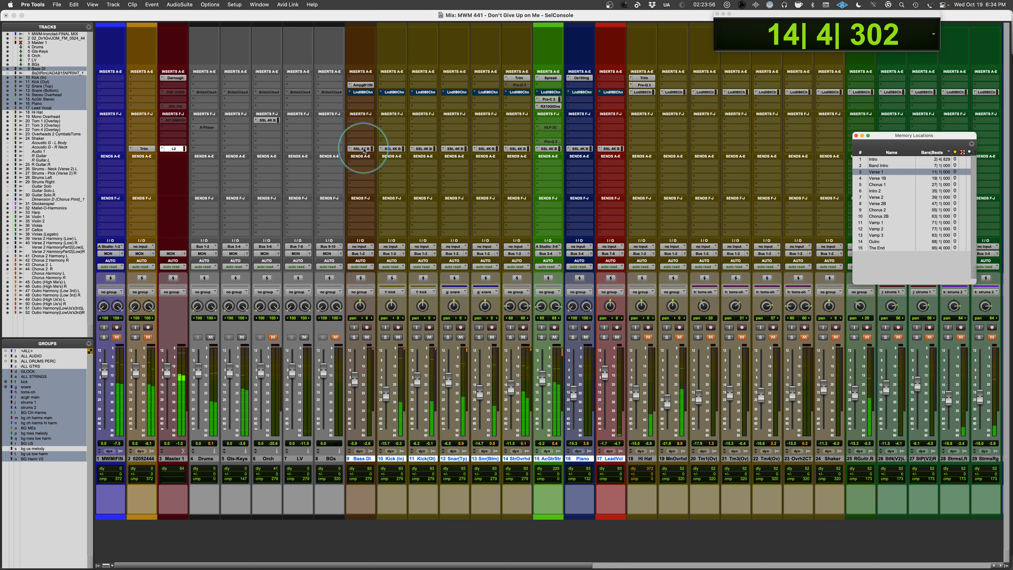
pyautogui.keyDown('alt'); pyautogui.keyDown('shift'); pyautogui.keyDown('super'); pyautogui.click(363, 148); pyautogui.keyUp('super'); pyautogui.keyUp('shift'); pyautogui.keyUp('alt')
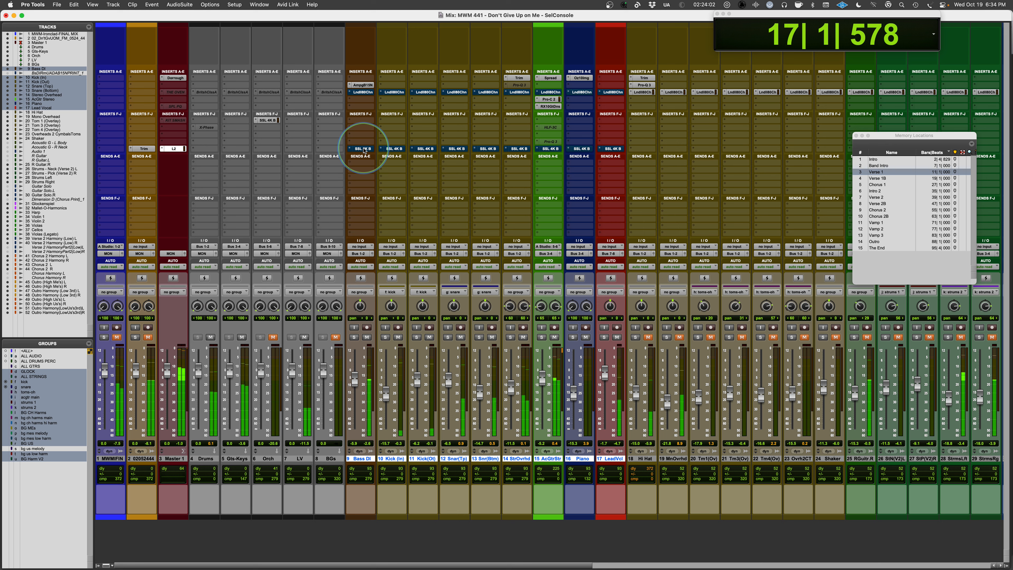
pyautogui.keyDown('alt'); pyautogui.keyDown('shift'); pyautogui.keyDown('super'); pyautogui.click(363, 149); pyautogui.keyUp('super'); pyautogui.keyUp('shift'); pyautogui.keyUp('alt')
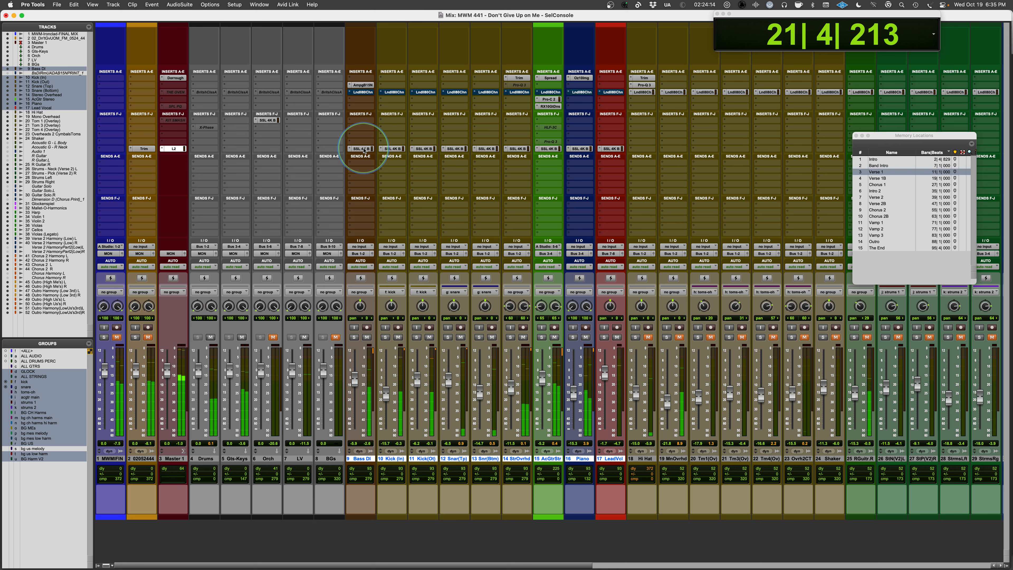
pyautogui.keyDown('alt'); pyautogui.keyDown('shift'); pyautogui.keyDown('super'); pyautogui.click(363, 151); pyautogui.keyUp('super'); pyautogui.keyUp('shift'); pyautogui.keyUp('alt')
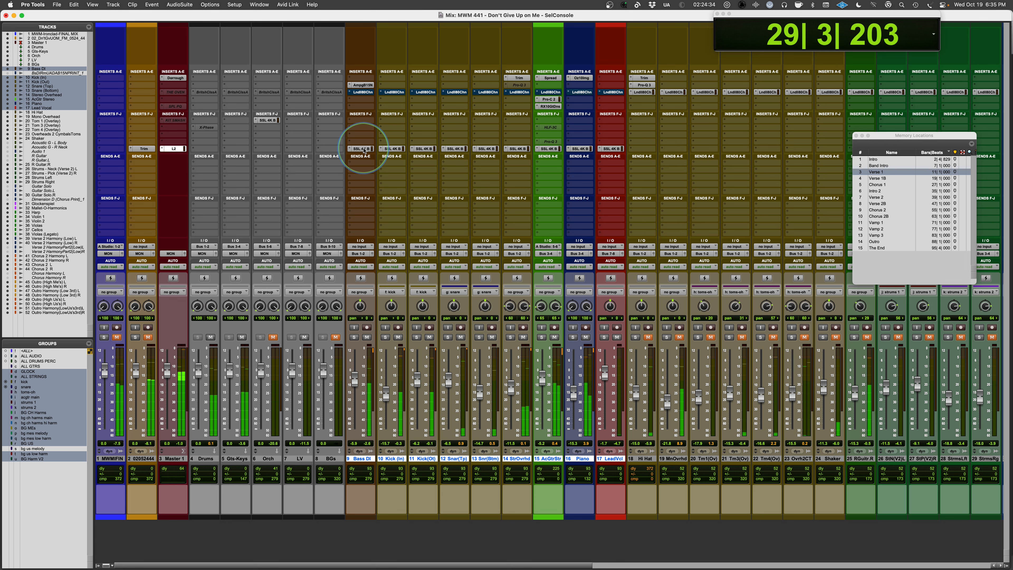
pyautogui.keyDown('alt'); pyautogui.keyDown('super'); pyautogui.click(363, 149); pyautogui.keyUp('super'); pyautogui.keyUp('alt')
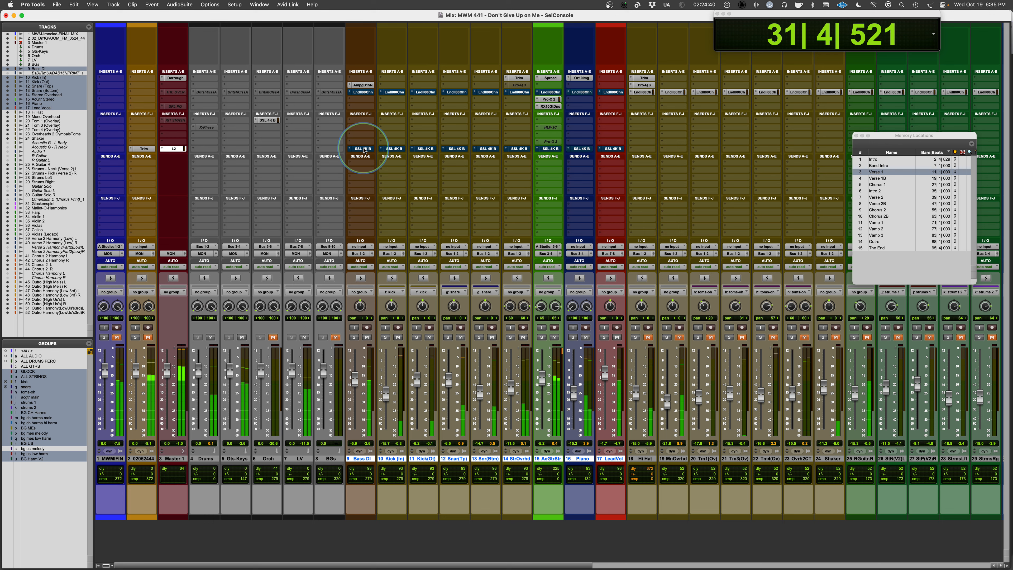
pyautogui.keyDown('alt'); pyautogui.keyDown('super'); pyautogui.click(364, 149); pyautogui.keyUp('super'); pyautogui.keyUp('alt')
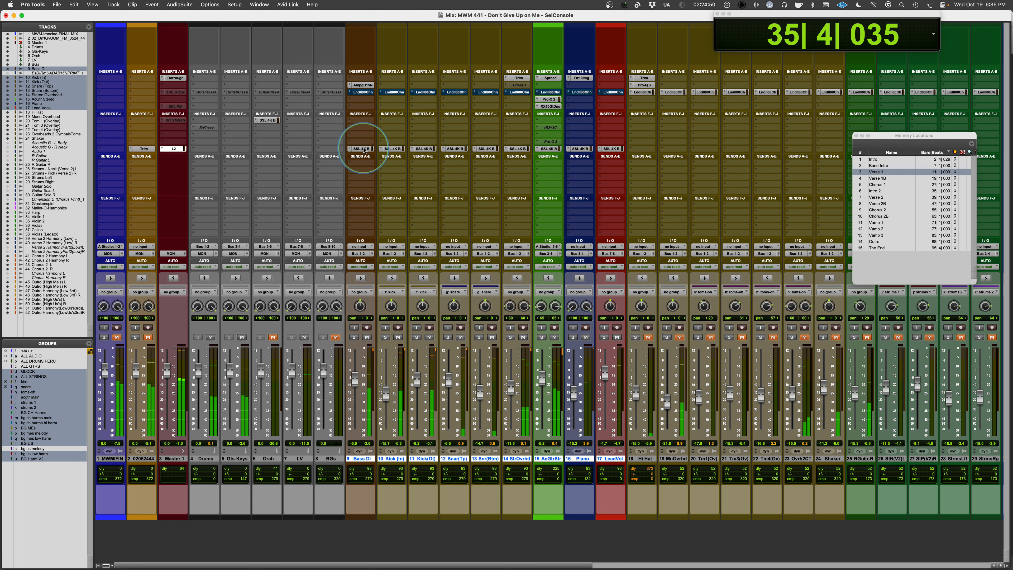
pyautogui.press('space')
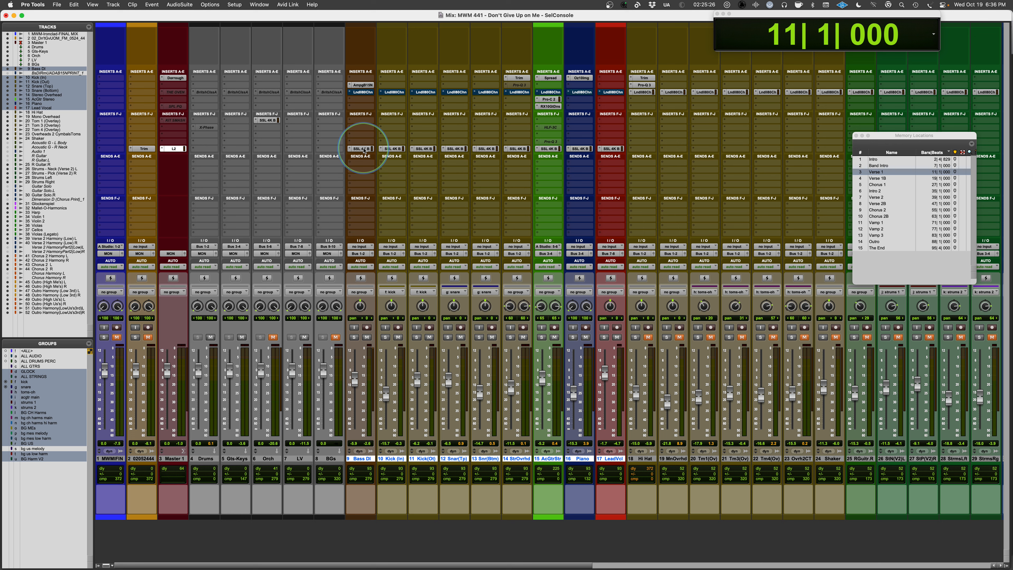
# View the Bass DI track's SSL 4K B settings, close the plug-in, and switch the track's solo on and back off
pyautogui.click(364, 150)
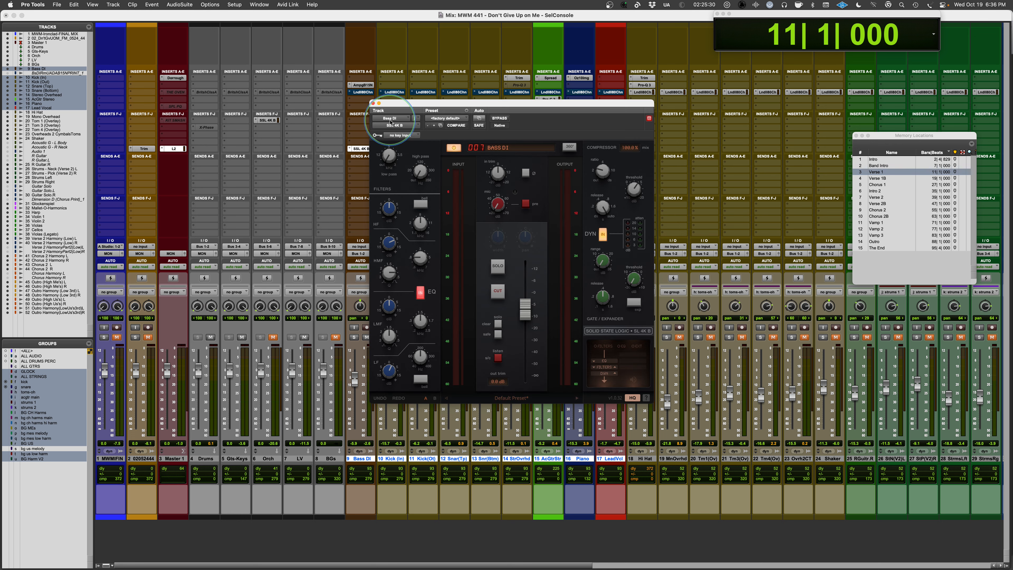
pyautogui.click(372, 104)
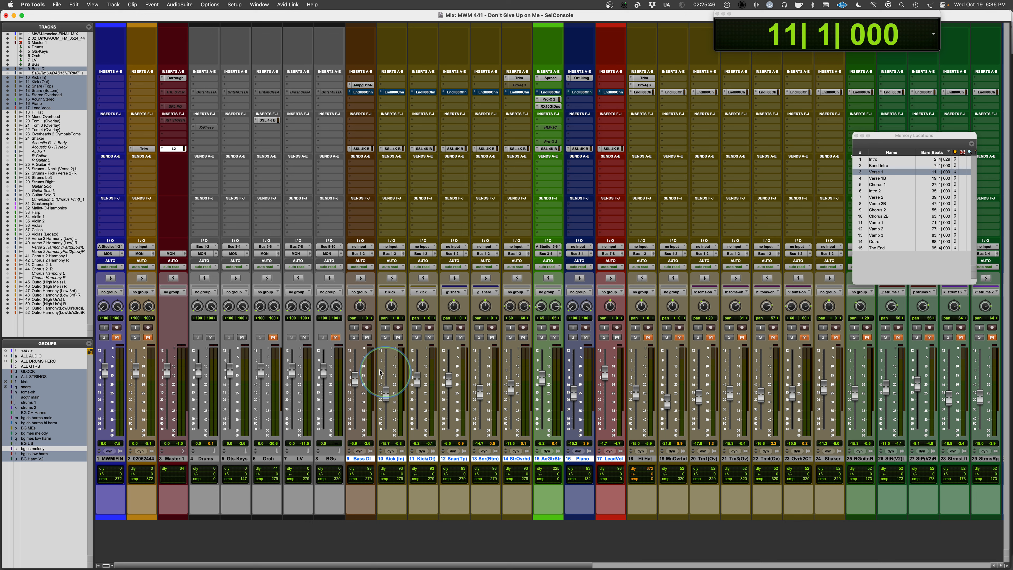
pyautogui.click(354, 337)
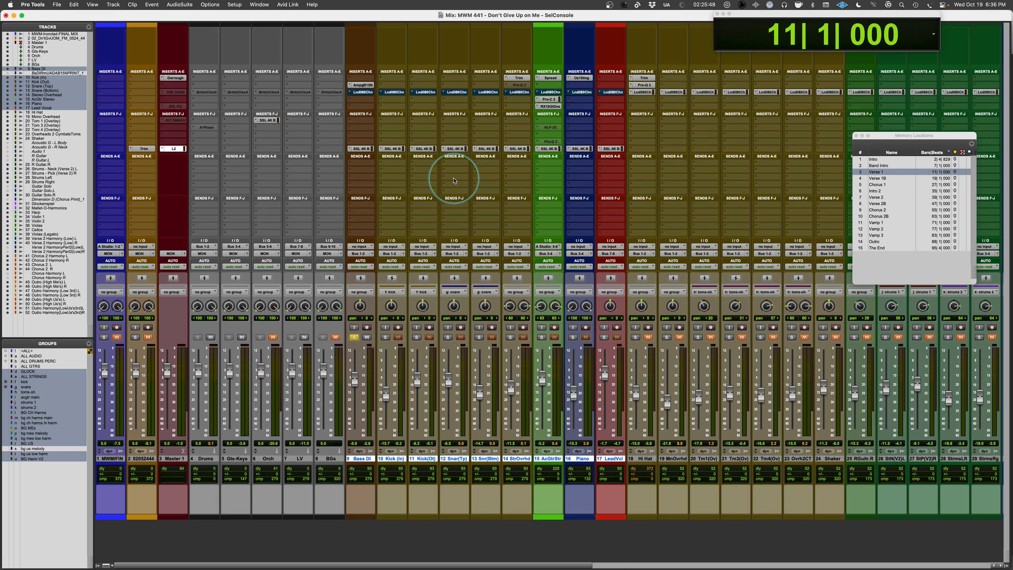
pyautogui.click(354, 337)
# Solo the Lead Vocal track and open its SSL 4K B to review the compressor and HF band settings
pyautogui.click(603, 337)
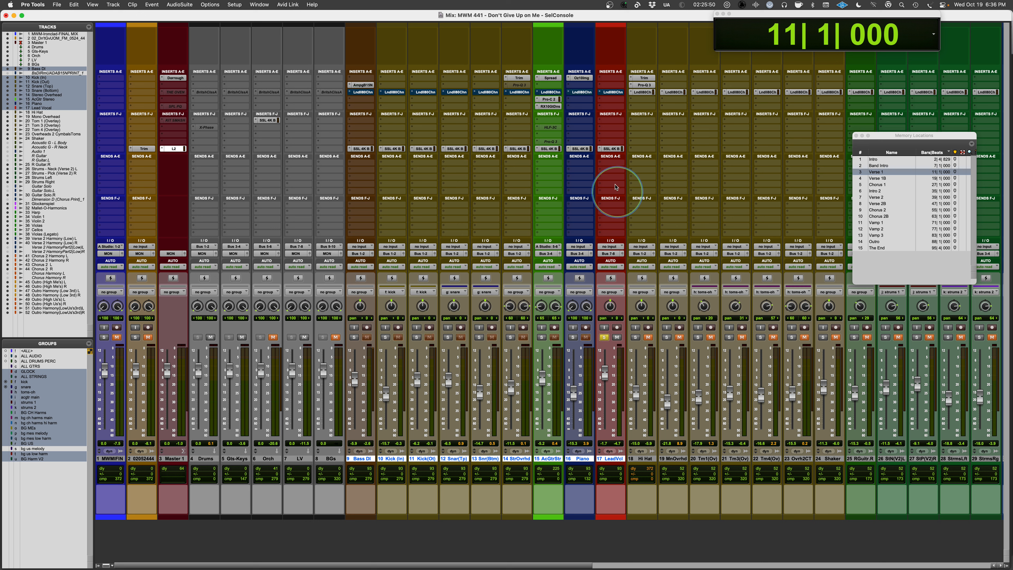
pyautogui.click(610, 148)
pyautogui.moveTo(572, 103); pyautogui.dragTo(530, 100)
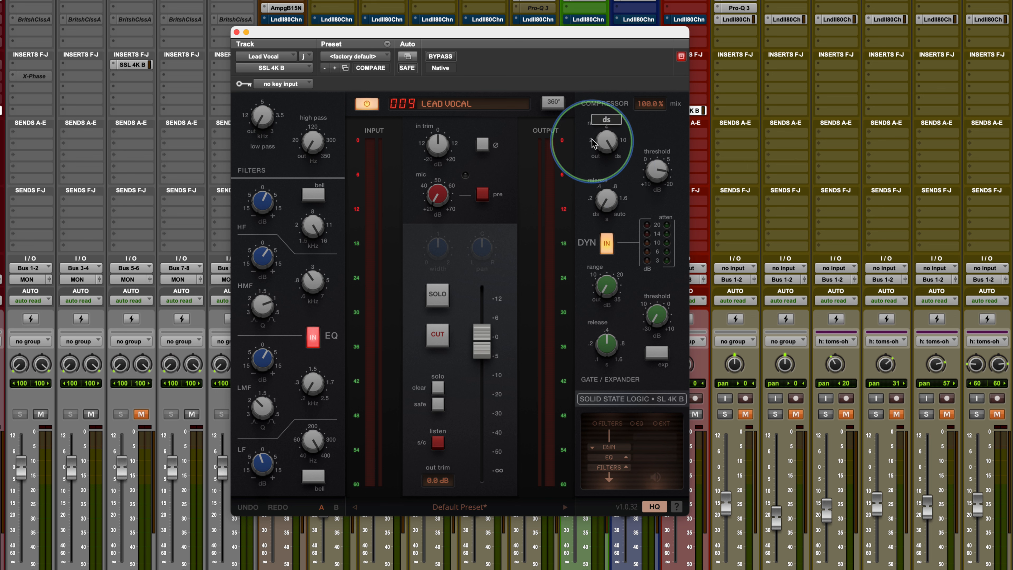
pyautogui.moveTo(639, 165)
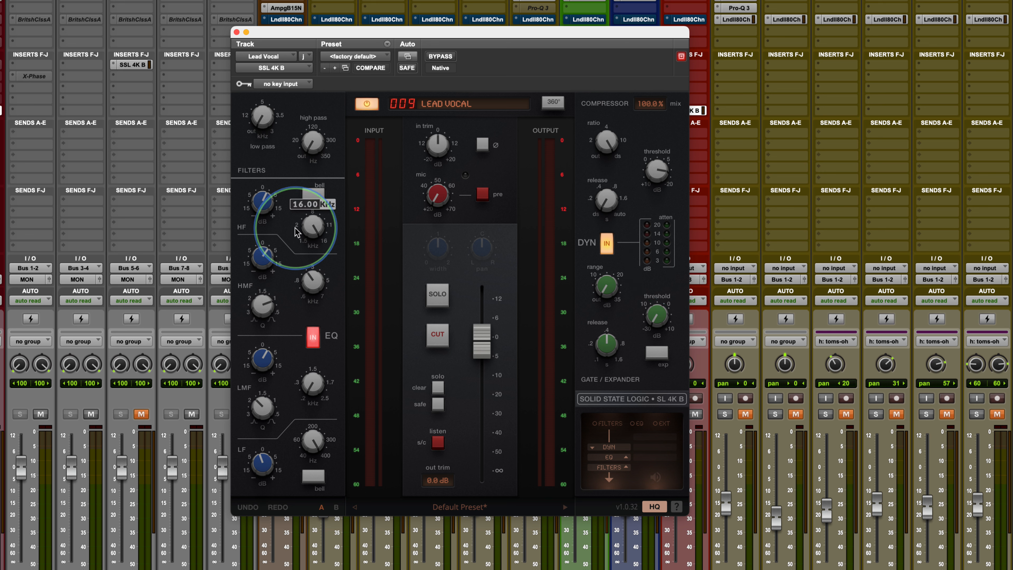
pyautogui.moveTo(257, 207)
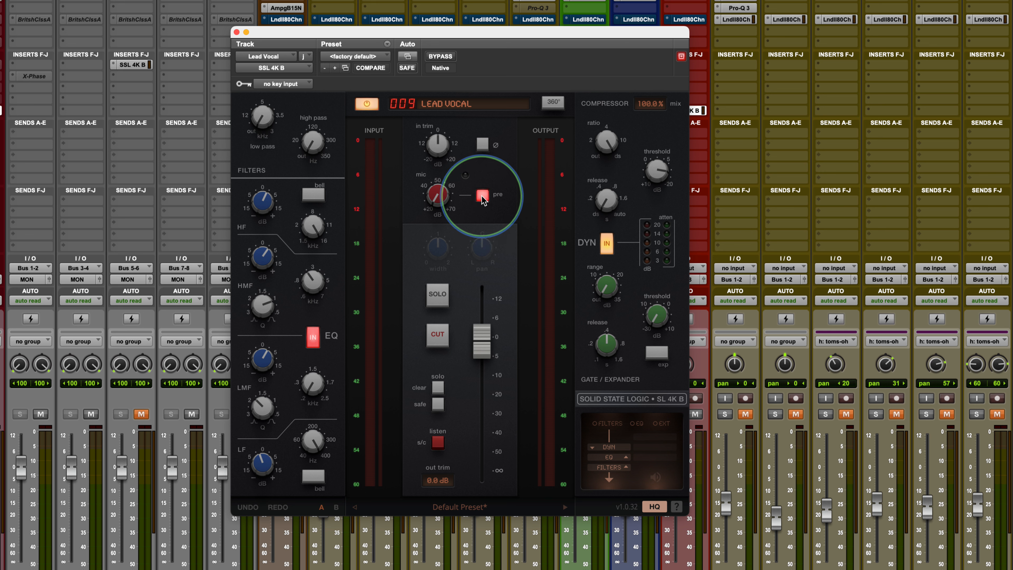
# Engage the mic preamp on the Lead Vocal channel strip and raise its mic gain in two stages
pyautogui.moveTo(442, 208)
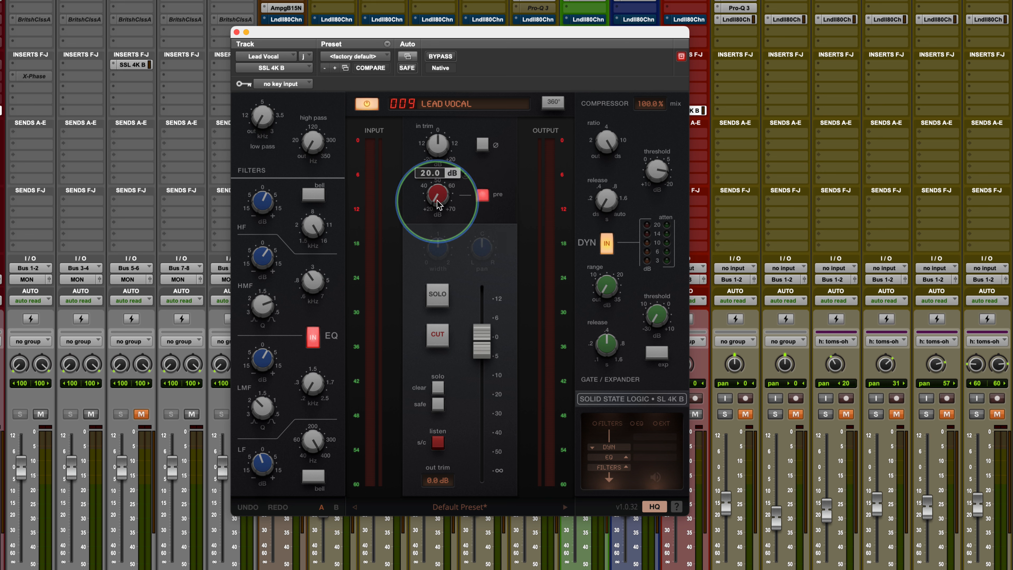
pyautogui.moveTo(439, 204); pyautogui.dragTo(433, 101)
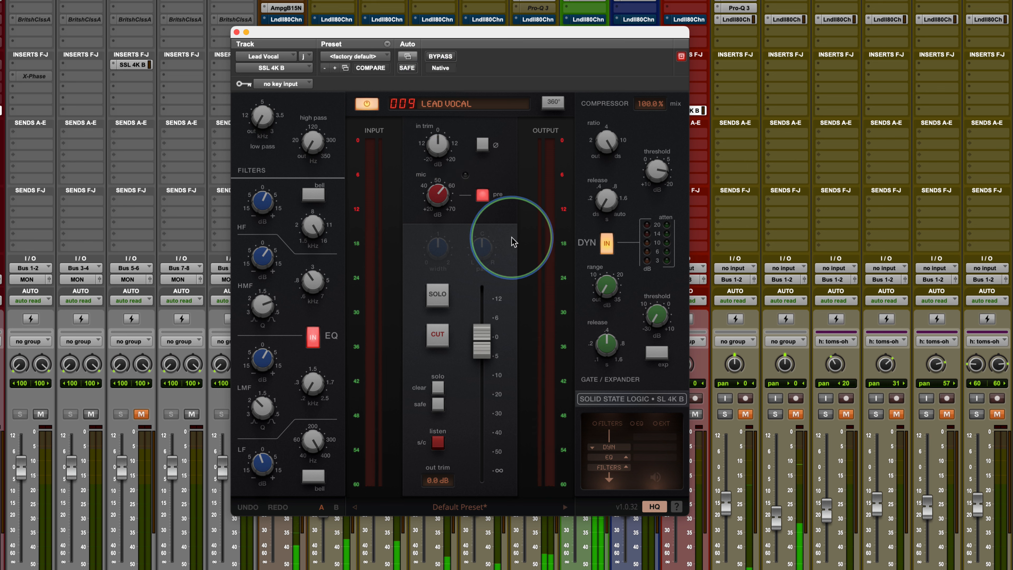
pyautogui.click(485, 198)
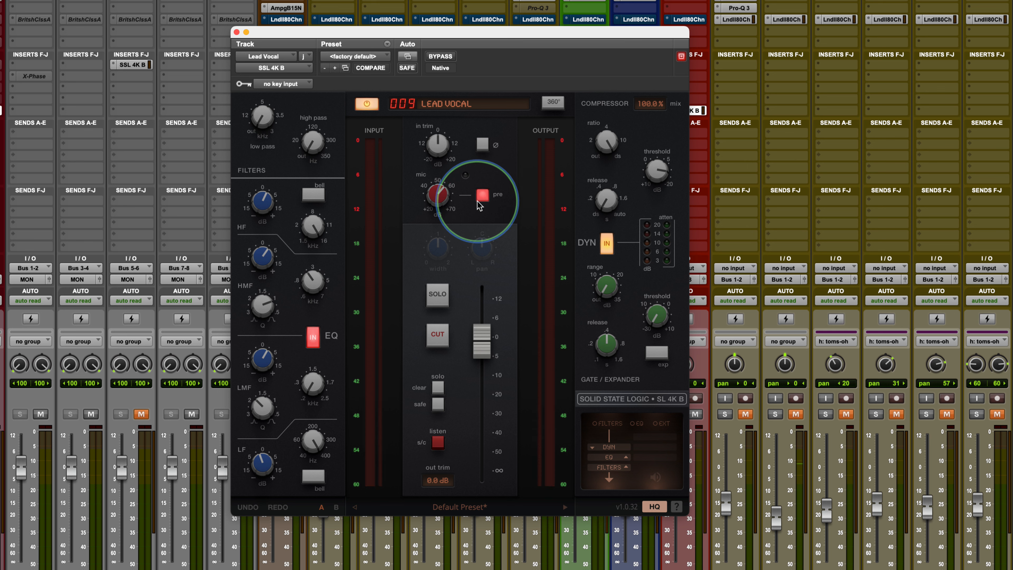
pyautogui.moveTo(438, 200)
pyautogui.moveTo(438, 200)
pyautogui.mouseDown()
pyautogui.moveTo(443, 115)
pyautogui.moveTo(440, 198)
pyautogui.mouseUp()
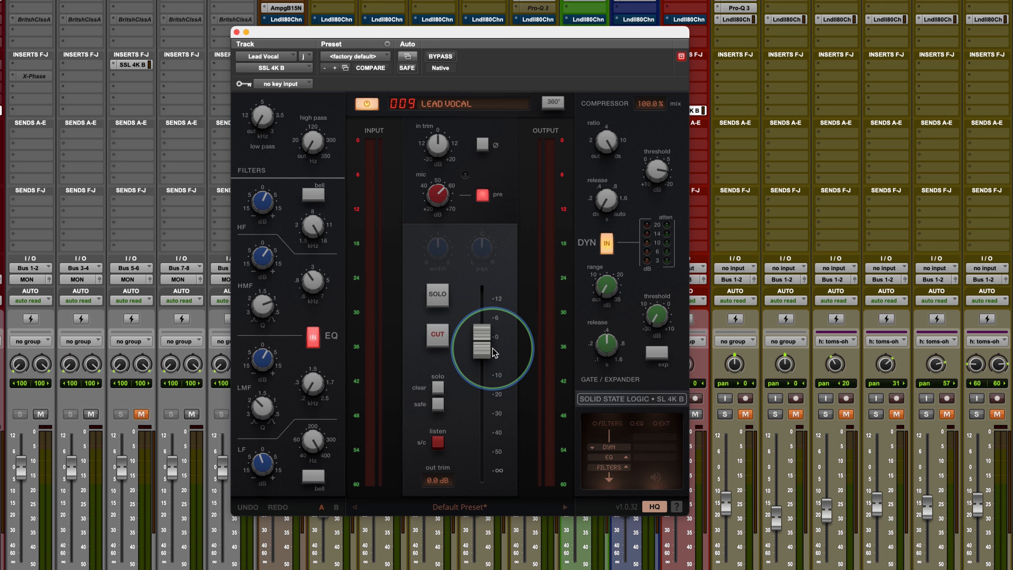
# Try an out trim of -9.2 dB on the Lead Vocal channel strip with its fader raised during playback
pyautogui.moveTo(444, 491); pyautogui.dragTo(426, 516)
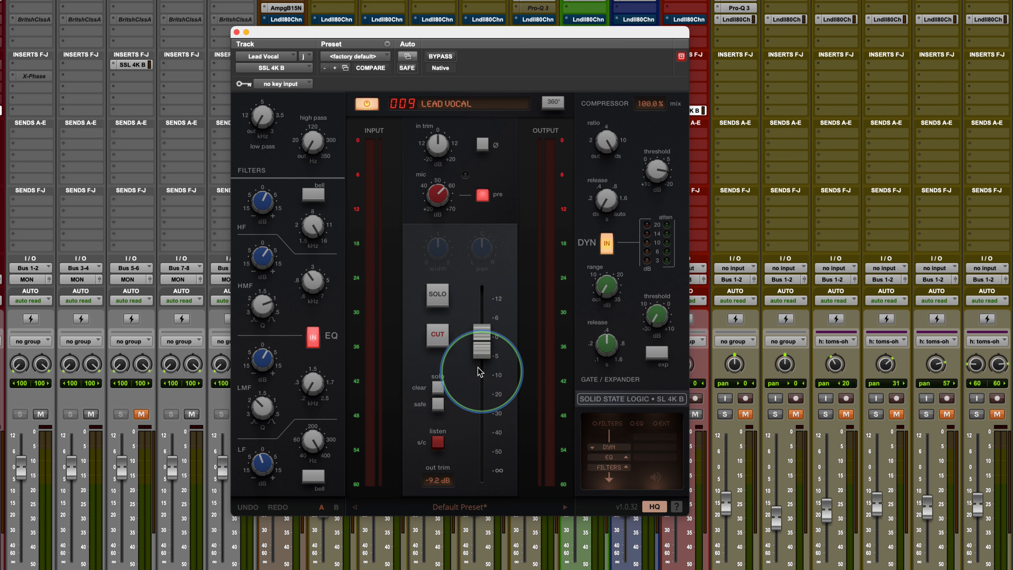
pyautogui.press('space')
pyautogui.moveTo(482, 349); pyautogui.dragTo(483, 320)
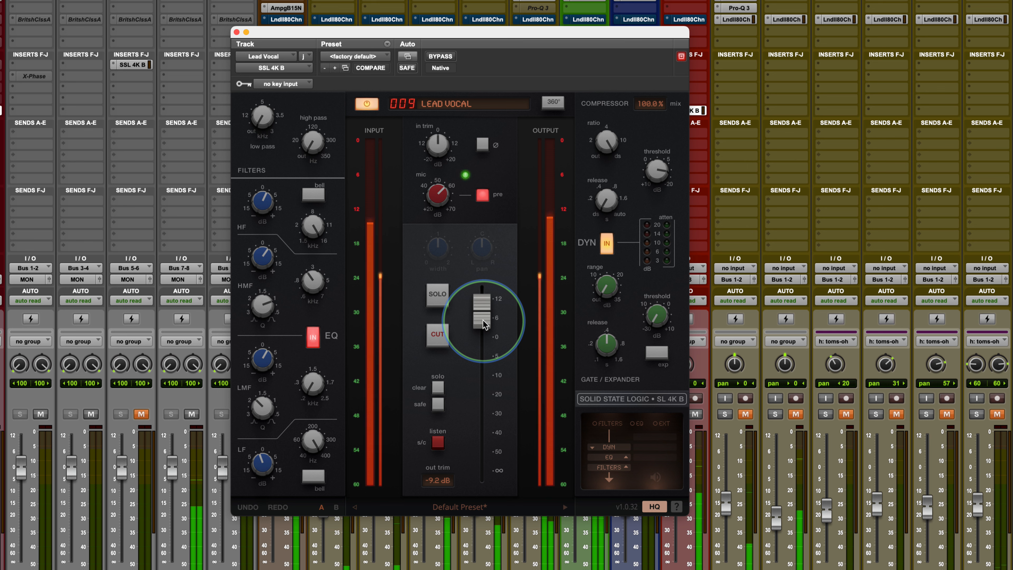
pyautogui.press('space')
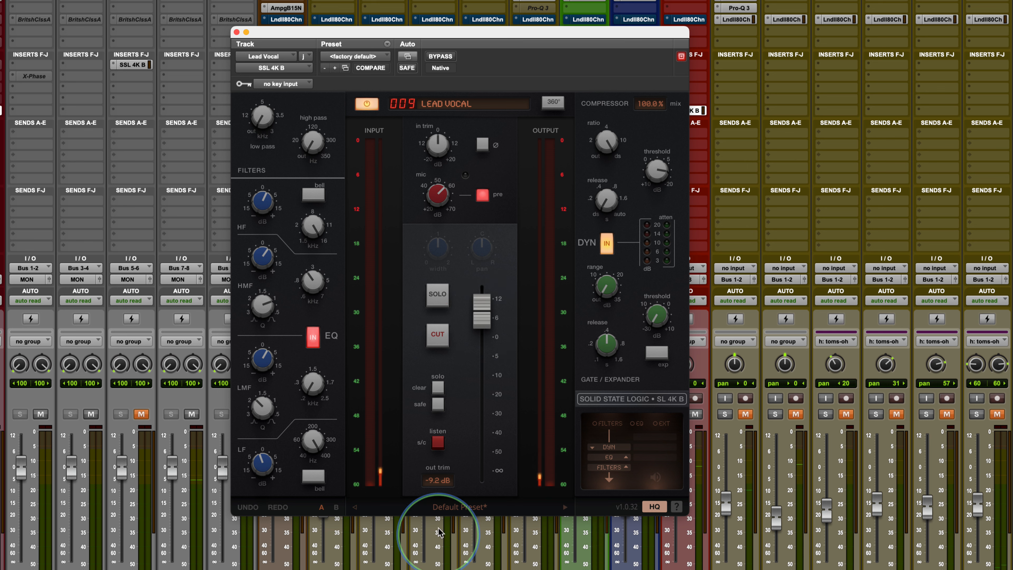
# Reset the Lead Vocal channel strip's out trim and fader to 0 dB and close the plug-in
pyautogui.keyDown('alt'); pyautogui.click(436, 482); pyautogui.keyUp('alt')
pyautogui.keyDown('alt'); pyautogui.click(493, 318); pyautogui.keyUp('alt')
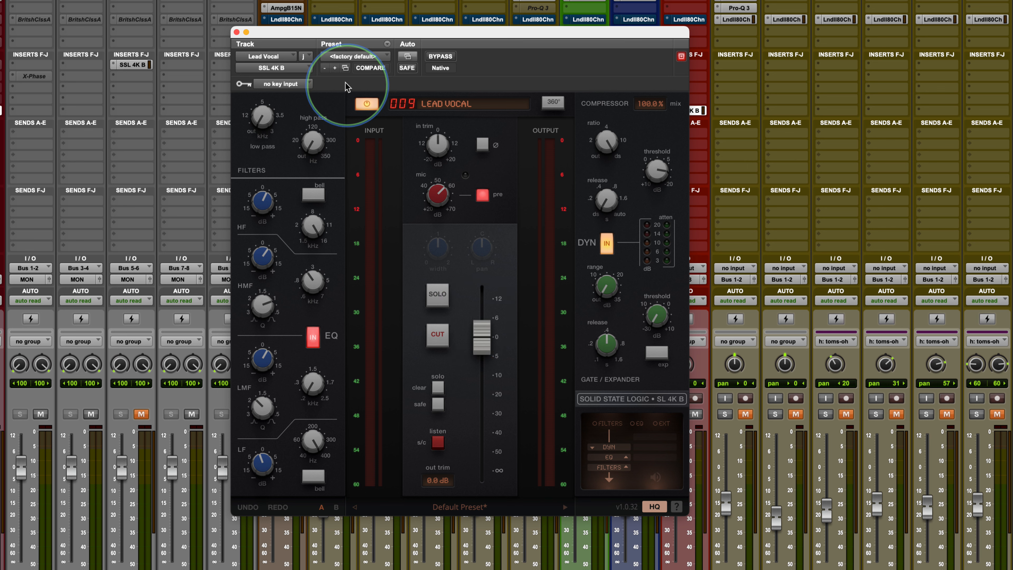
pyautogui.click(237, 32)
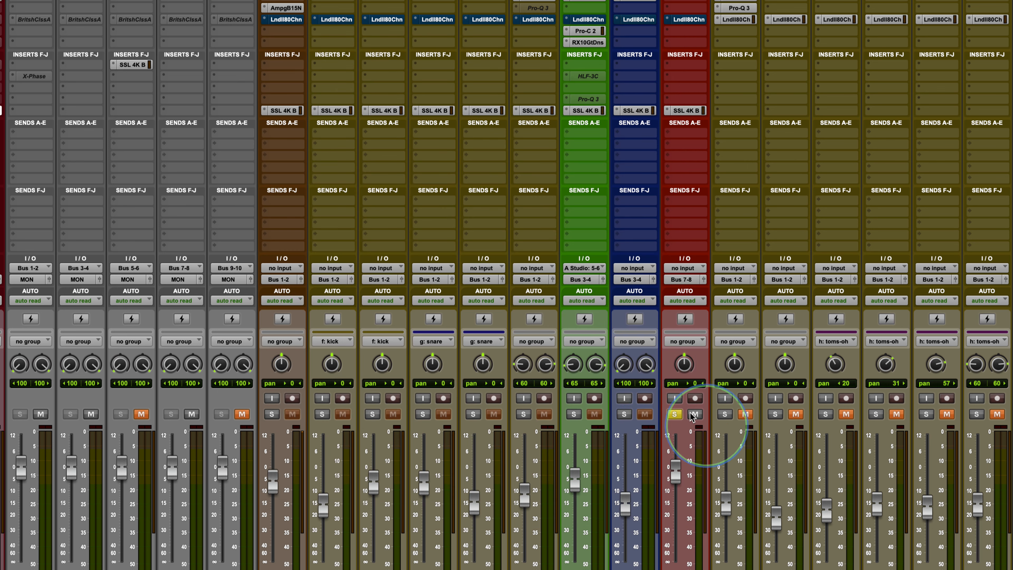
# Unsolo the Lead Vocal and ease back its channel strip's mic gain while the full mix plays
pyautogui.click(674, 414)
pyautogui.press('space')
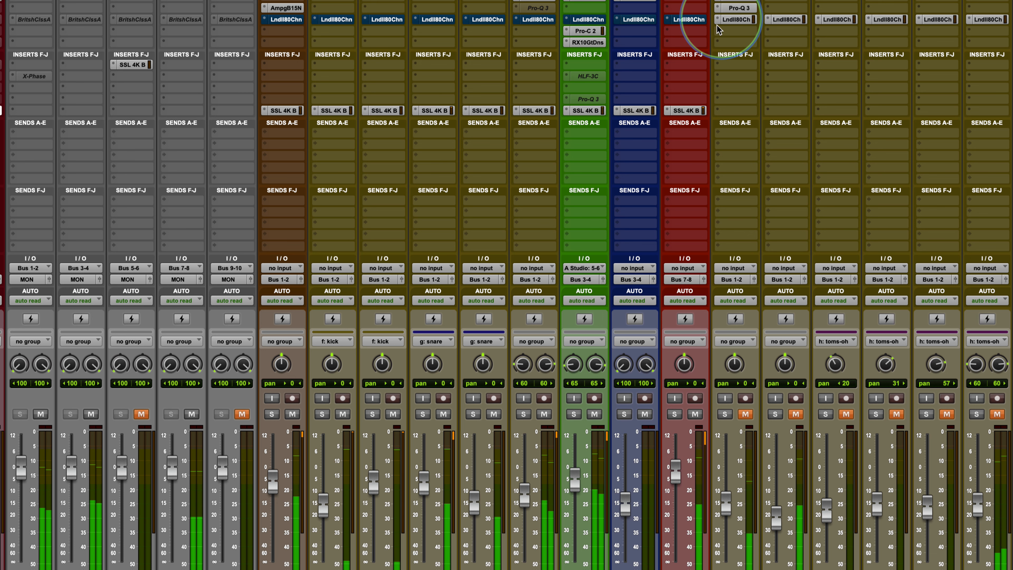
pyautogui.click(684, 110)
pyautogui.moveTo(436, 194); pyautogui.dragTo(434, 218)
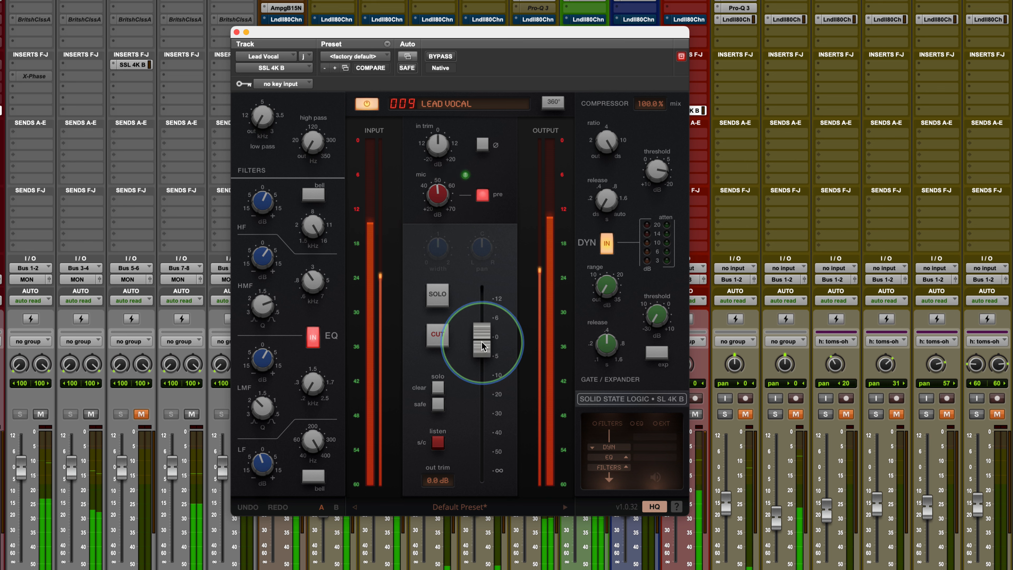
pyautogui.moveTo(439, 194); pyautogui.dragTo(442, 196)
pyautogui.click(236, 33)
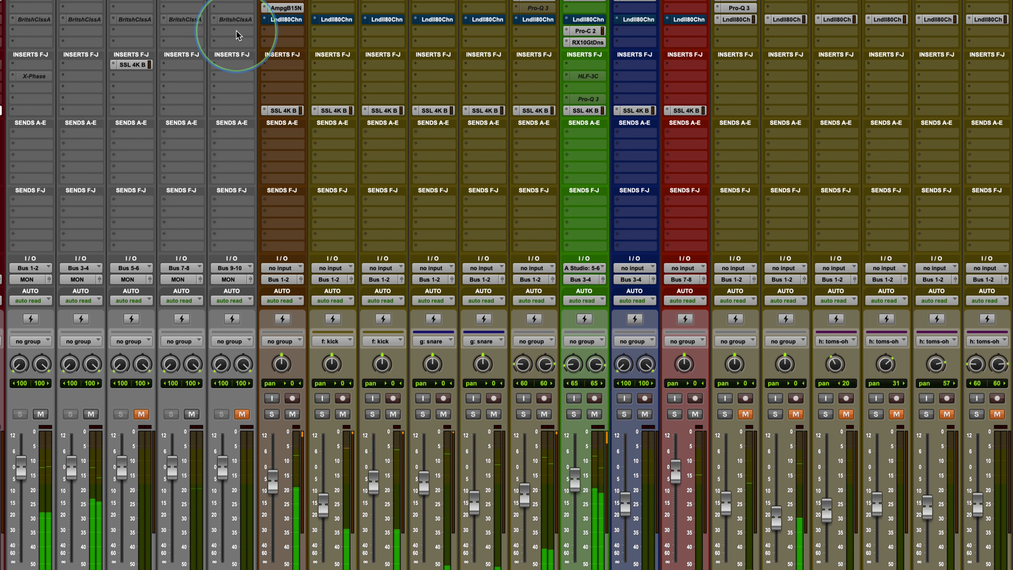
# On the Bass DI channel strip, raise the fader above 0 dB and lower the out trim in stages to -10.2 dB
pyautogui.click(271, 414)
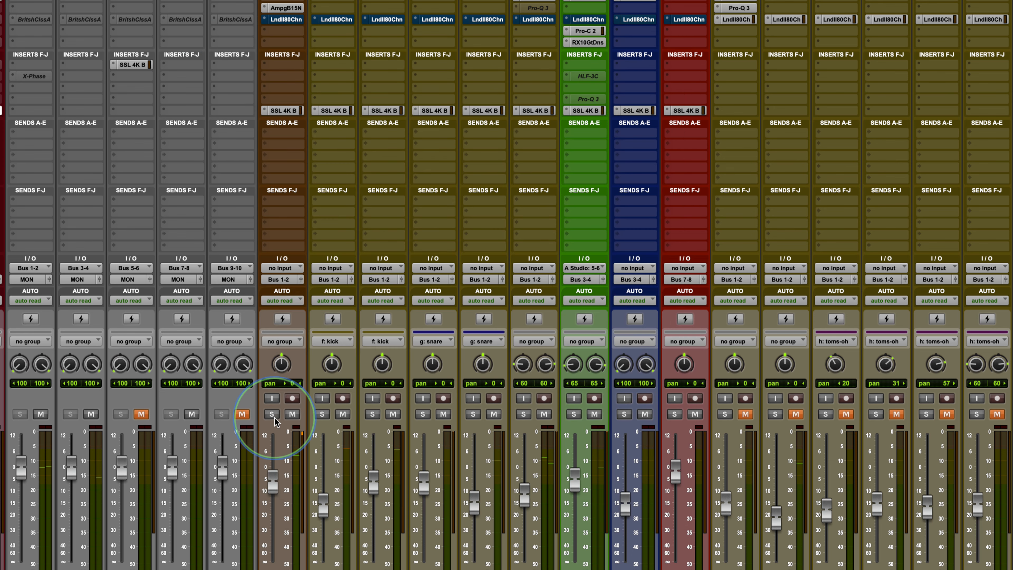
pyautogui.click(280, 111)
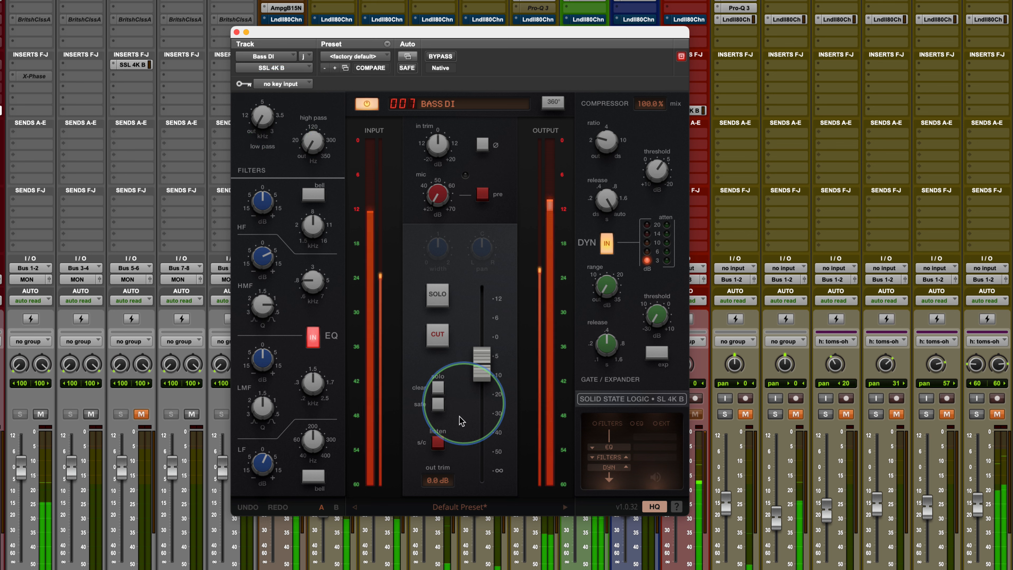
pyautogui.moveTo(437, 480); pyautogui.dragTo(434, 503)
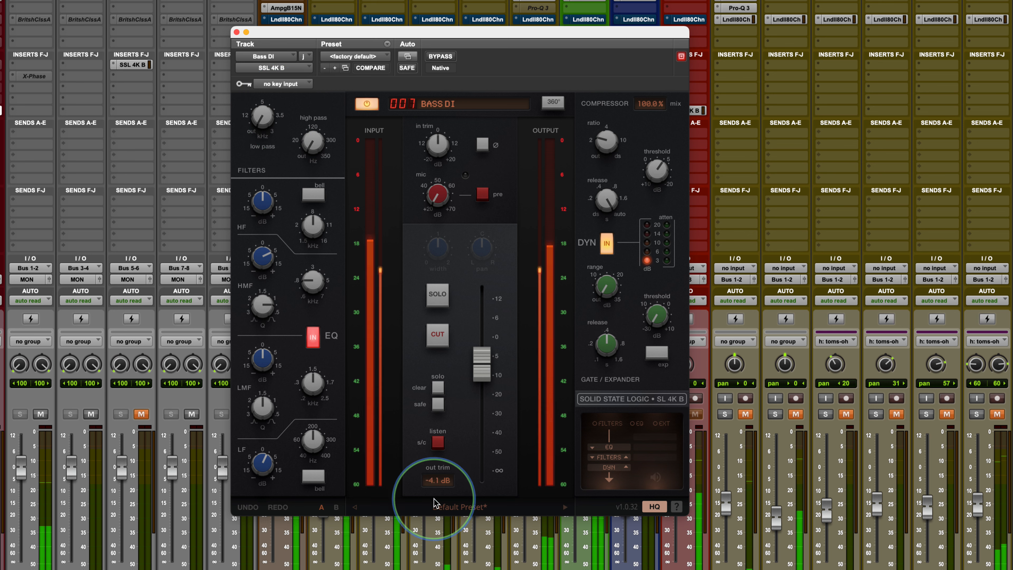
pyautogui.click(435, 504)
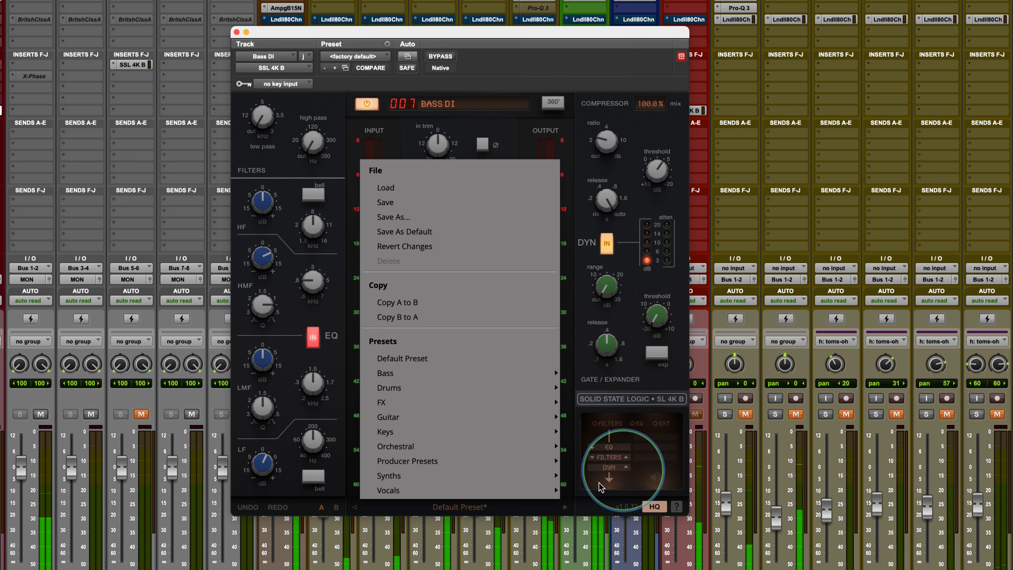
pyautogui.click(475, 508)
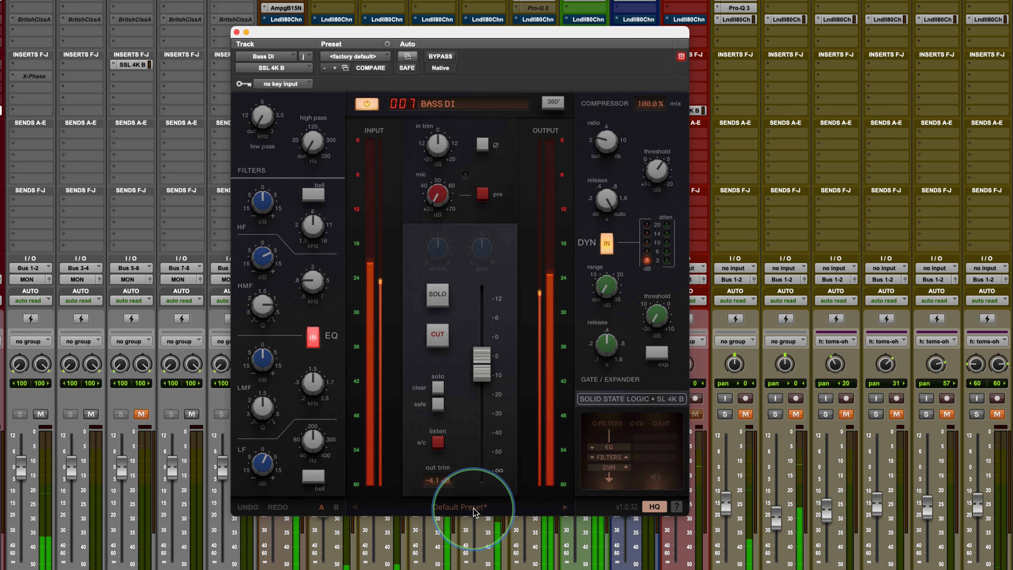
pyautogui.moveTo(481, 361); pyautogui.dragTo(481, 321)
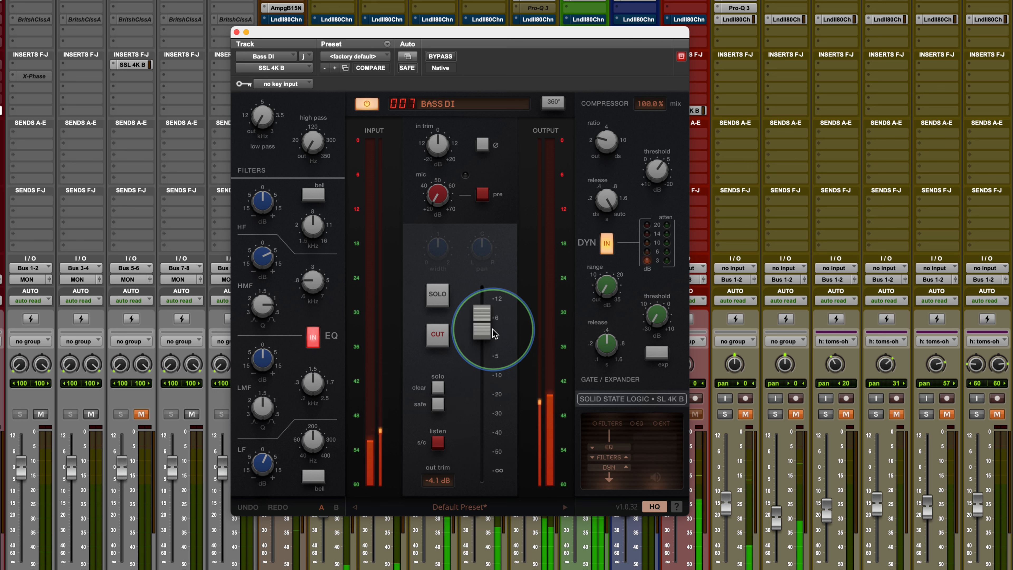
pyautogui.moveTo(436, 480); pyautogui.dragTo(438, 498)
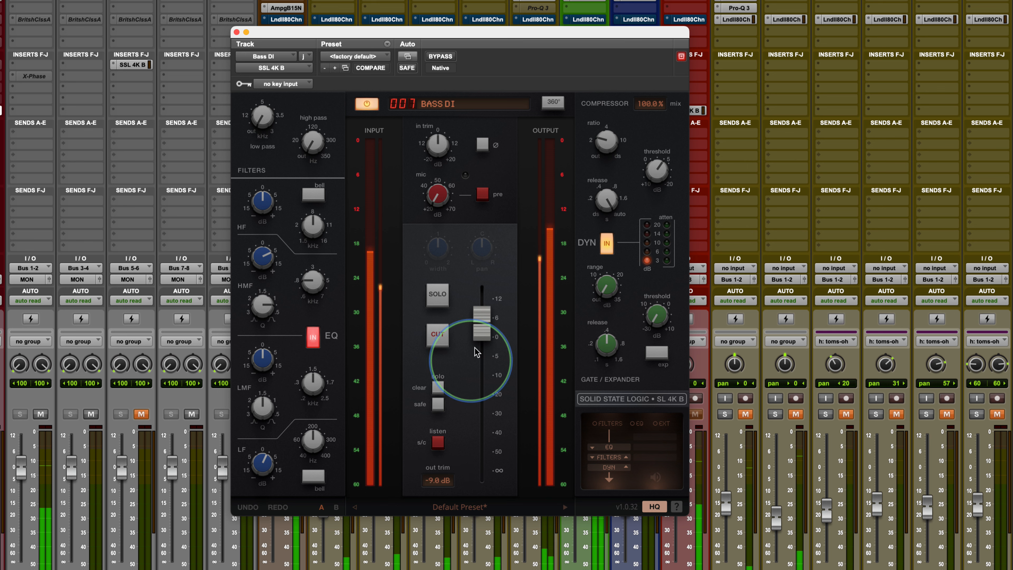
pyautogui.moveTo(477, 352); pyautogui.dragTo(483, 329)
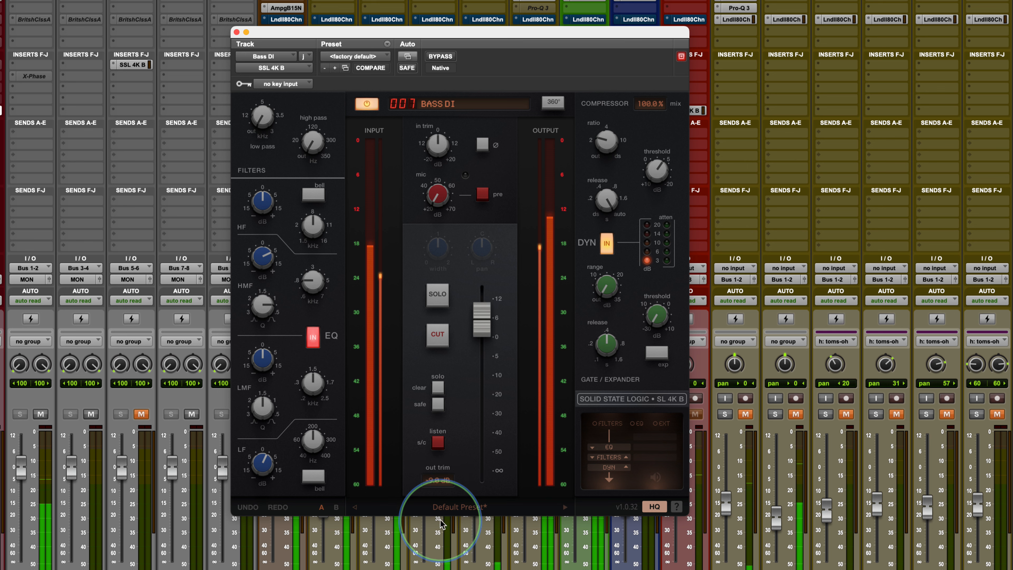
pyautogui.moveTo(434, 480); pyautogui.dragTo(435, 490)
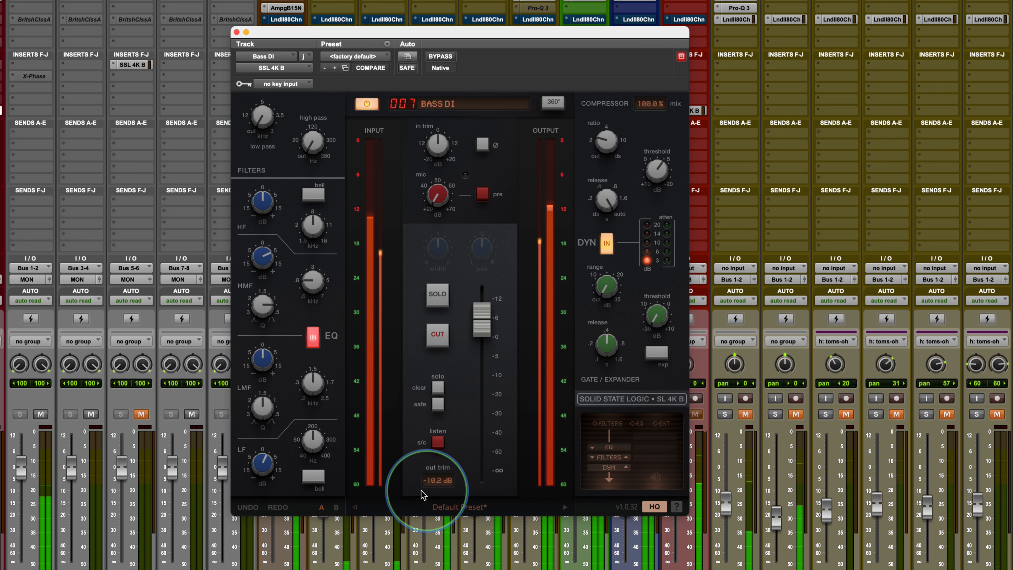
# Undo and redo the Bass DI fader and out trim changes to compare the bass sound before and after
pyautogui.click(248, 507)
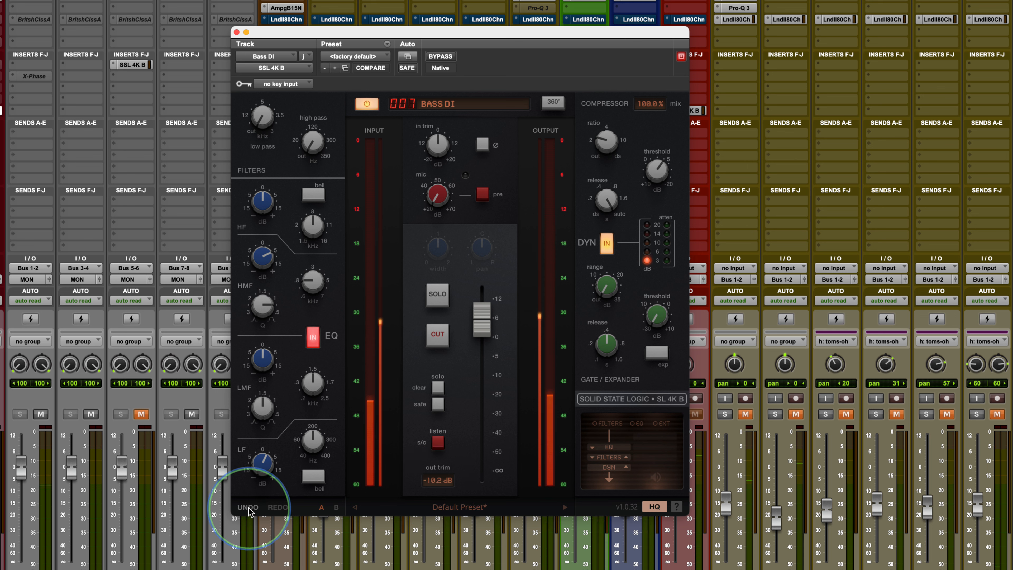
pyautogui.click(247, 507)
pyautogui.click(248, 507)
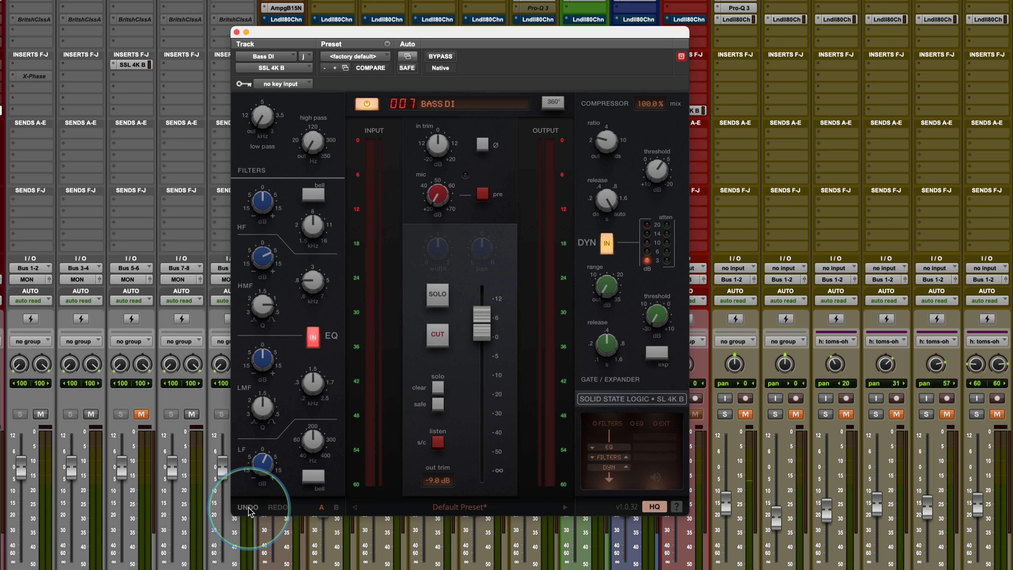
pyautogui.click(248, 507)
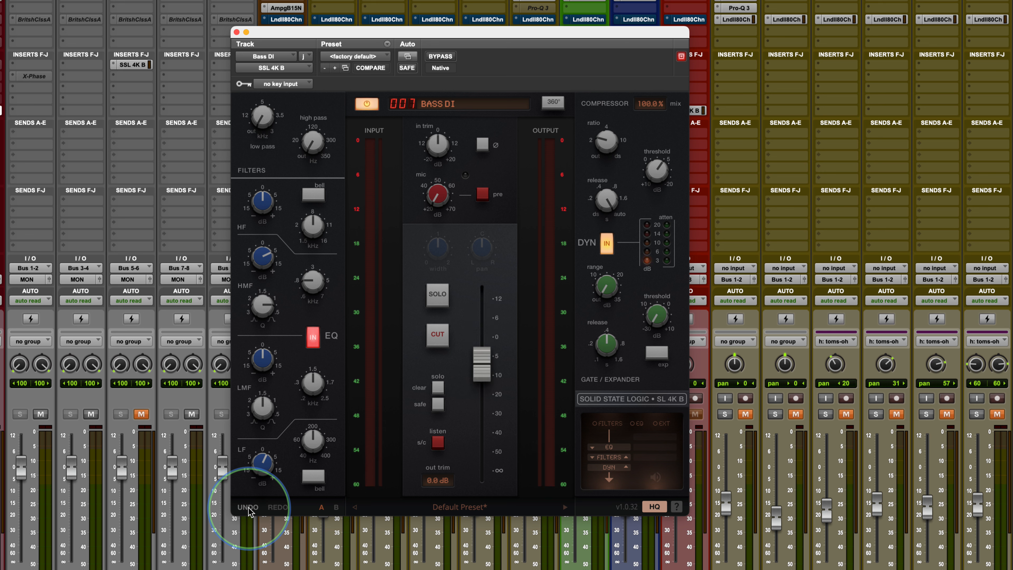
pyautogui.click(276, 507)
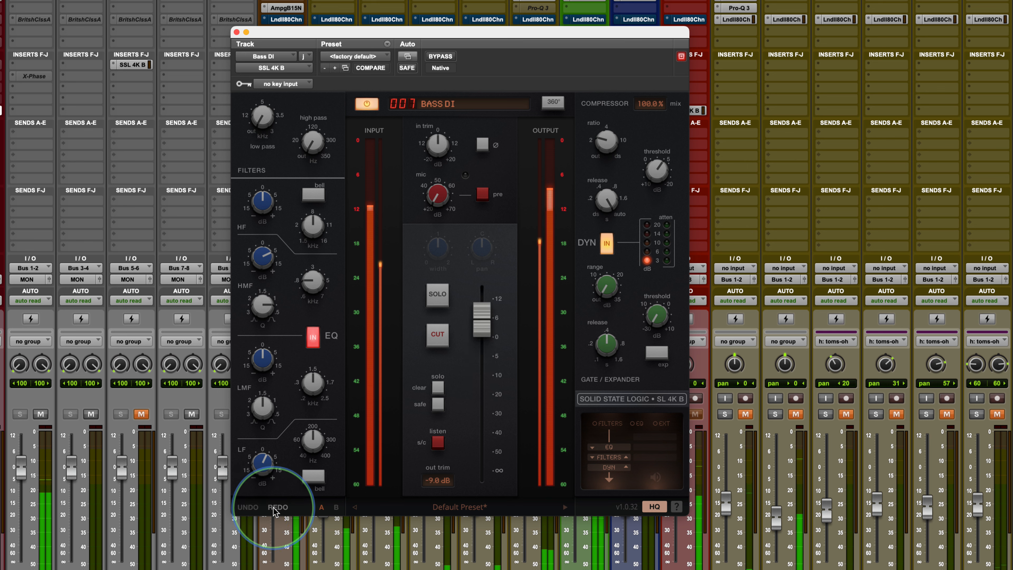
pyautogui.click(275, 508)
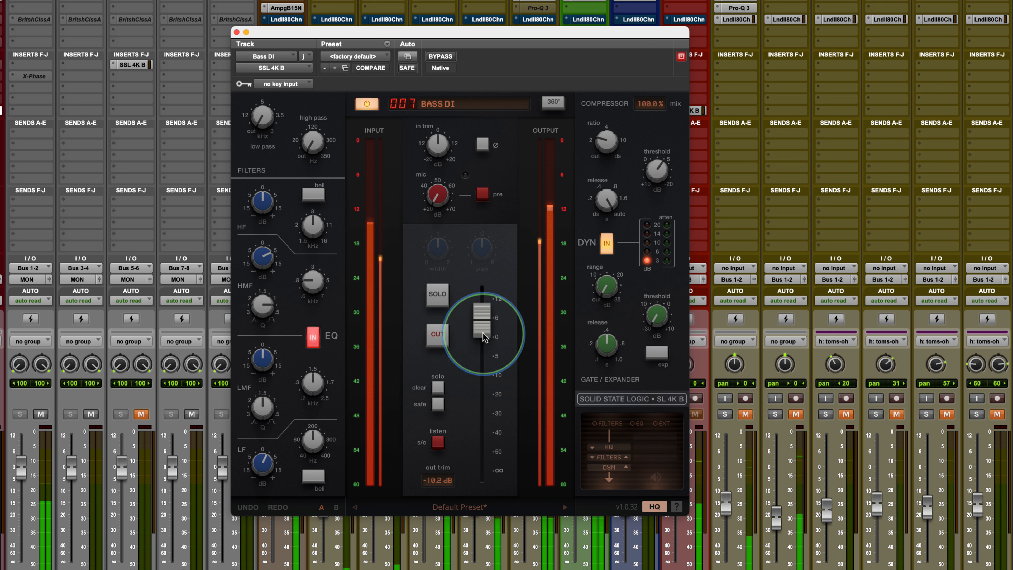
# Try the mic preamp on the Bass DI channel strip, raising its mic gain to about 32 dB and easing it back
pyautogui.click(483, 195)
pyautogui.moveTo(426, 195); pyautogui.dragTo(435, 165)
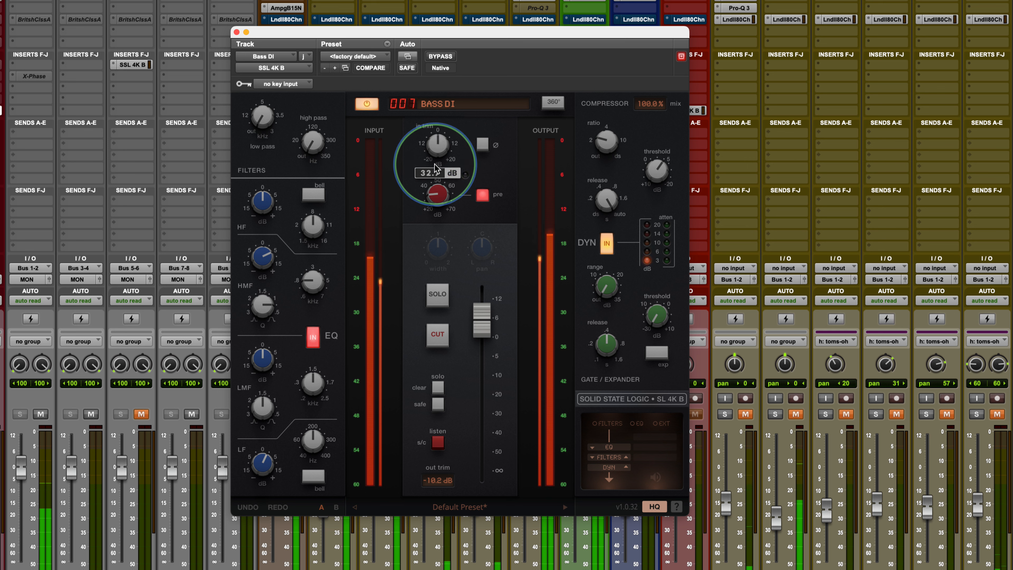
pyautogui.moveTo(435, 168); pyautogui.dragTo(434, 182)
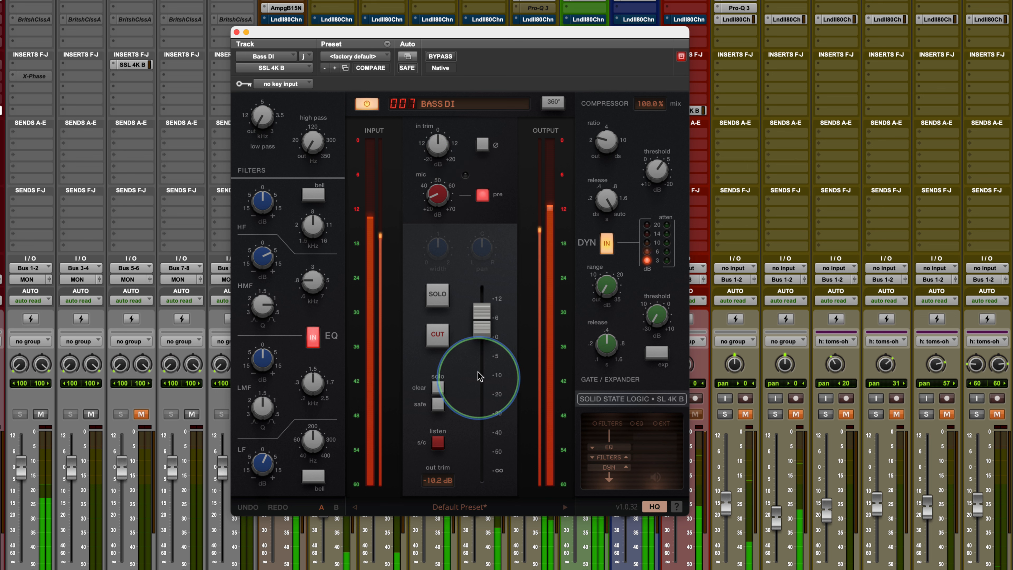
pyautogui.moveTo(441, 204)
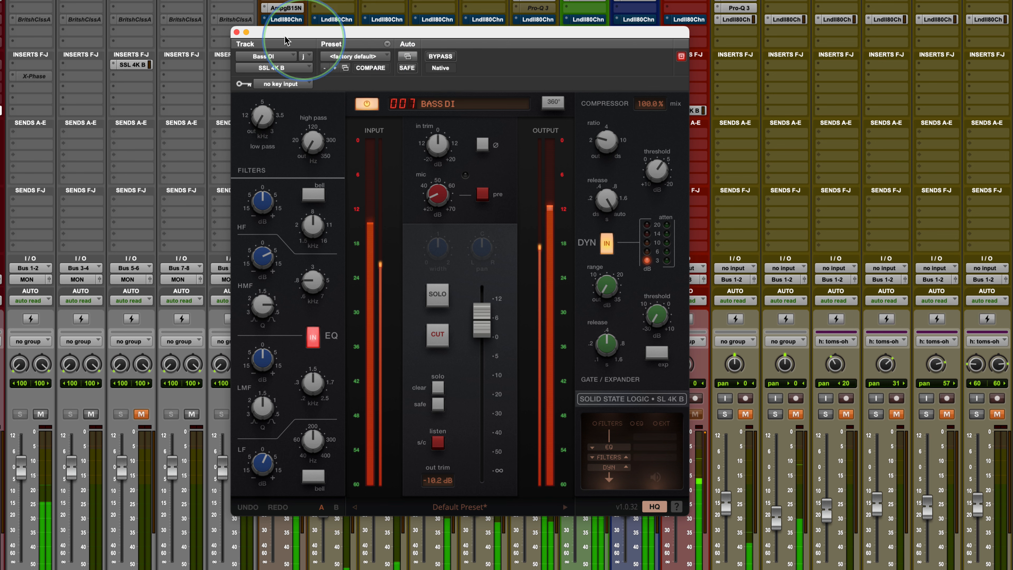
# Stop playback, solo both kick tracks and open the Kick (Out) SSL 4K B, clearing the plug-in window off the mixer strips
pyautogui.moveTo(286, 40); pyautogui.dragTo(385, 17)
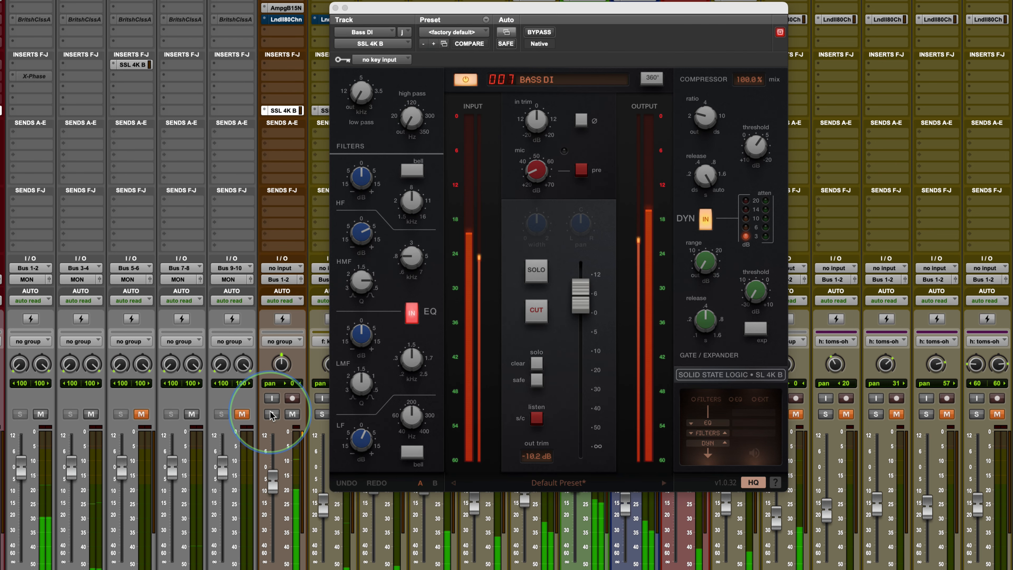
pyautogui.click(389, 424)
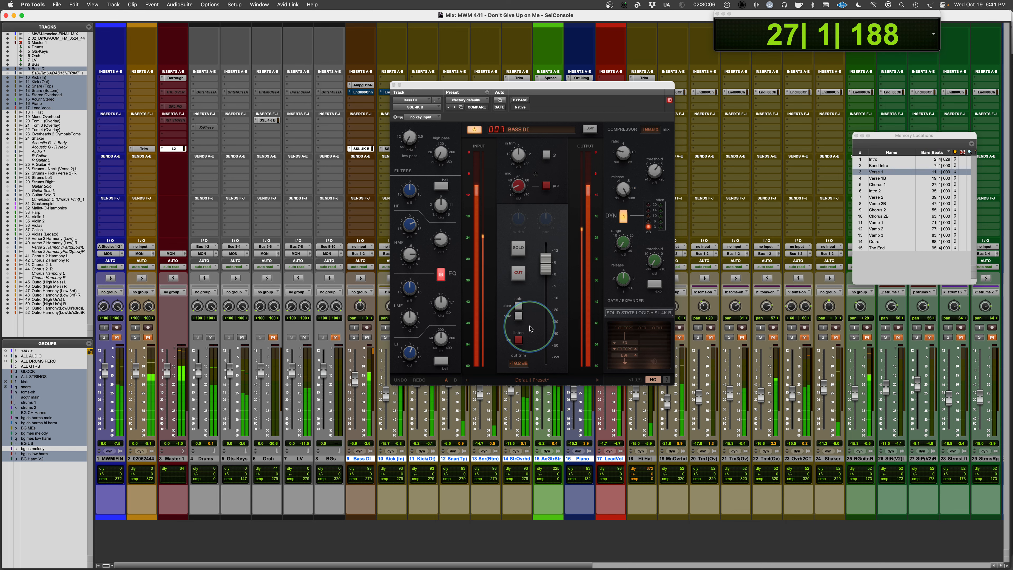
pyautogui.moveTo(469, 85); pyautogui.dragTo(375, 117)
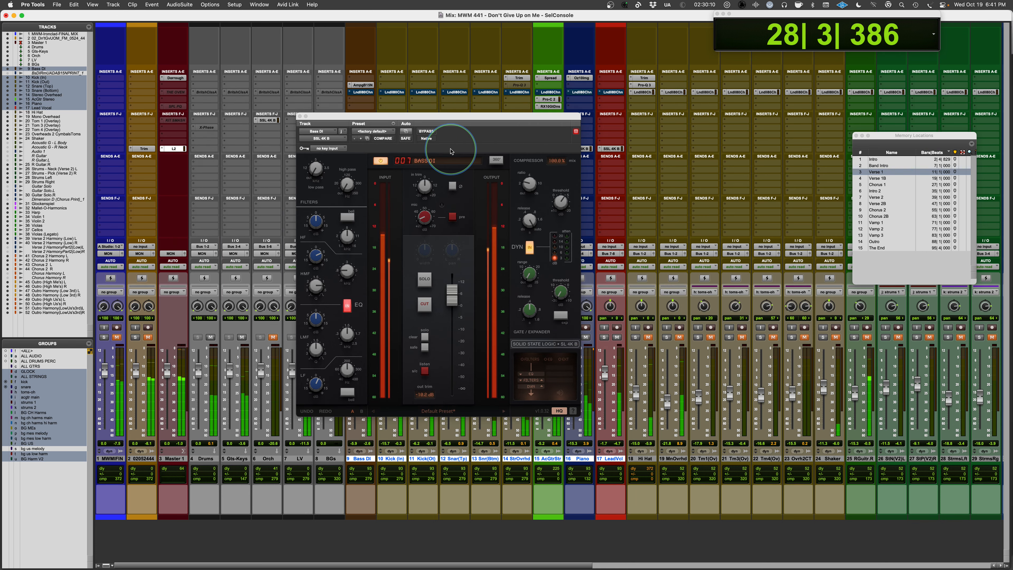
pyautogui.moveTo(459, 116); pyautogui.dragTo(718, 114)
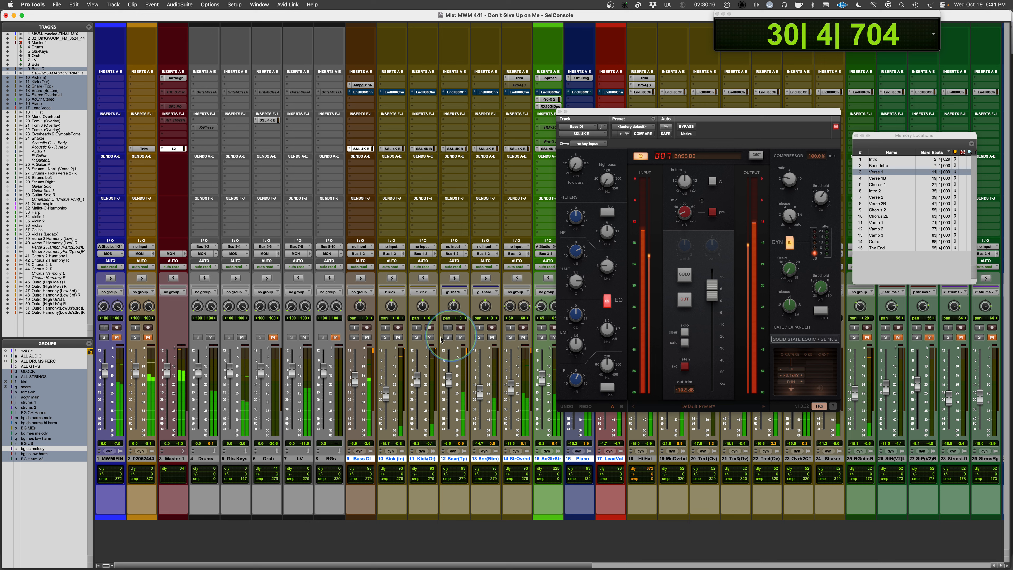
pyautogui.press('space')
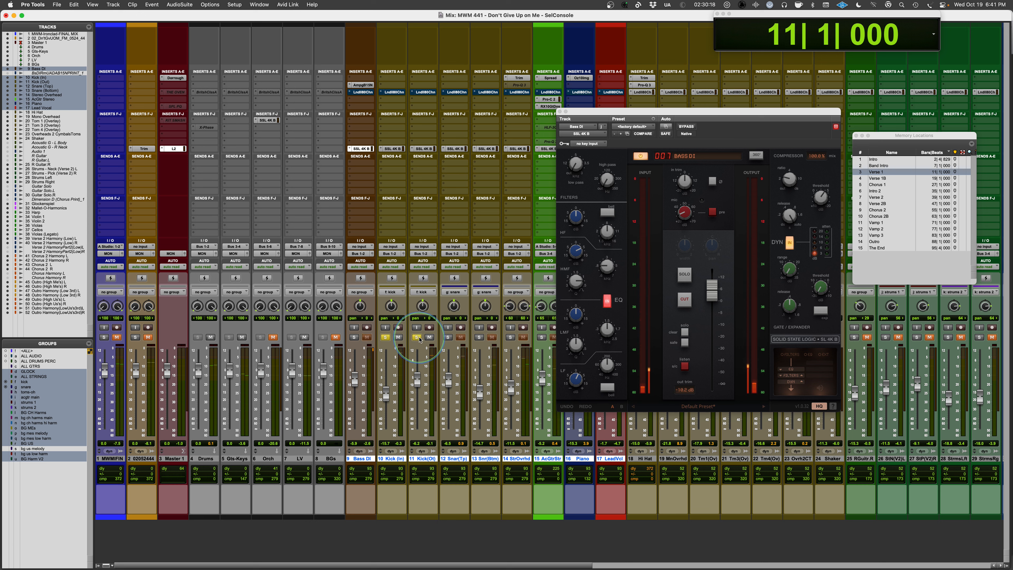
pyautogui.click(426, 148)
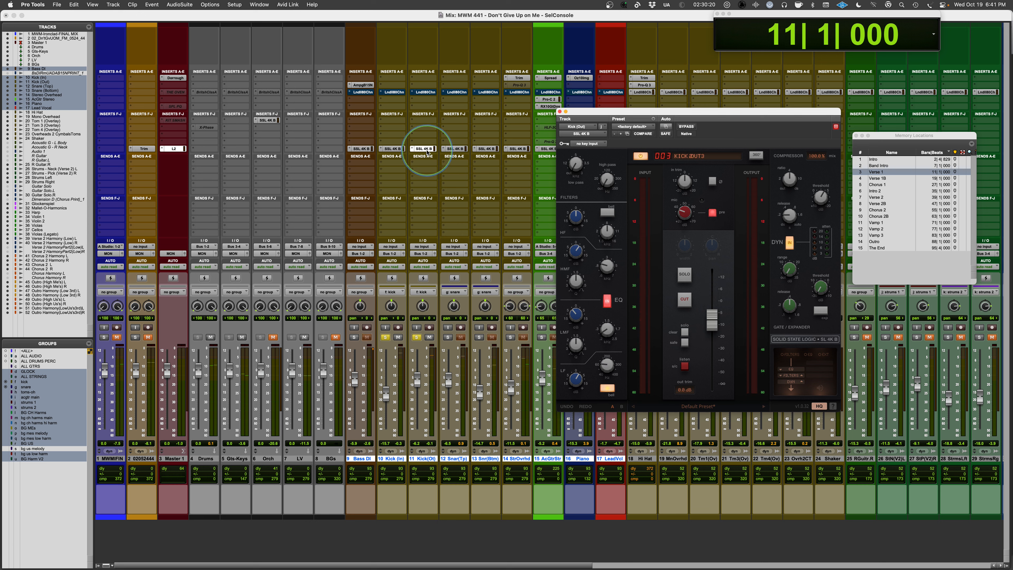
pyautogui.moveTo(693, 115); pyautogui.dragTo(461, 105)
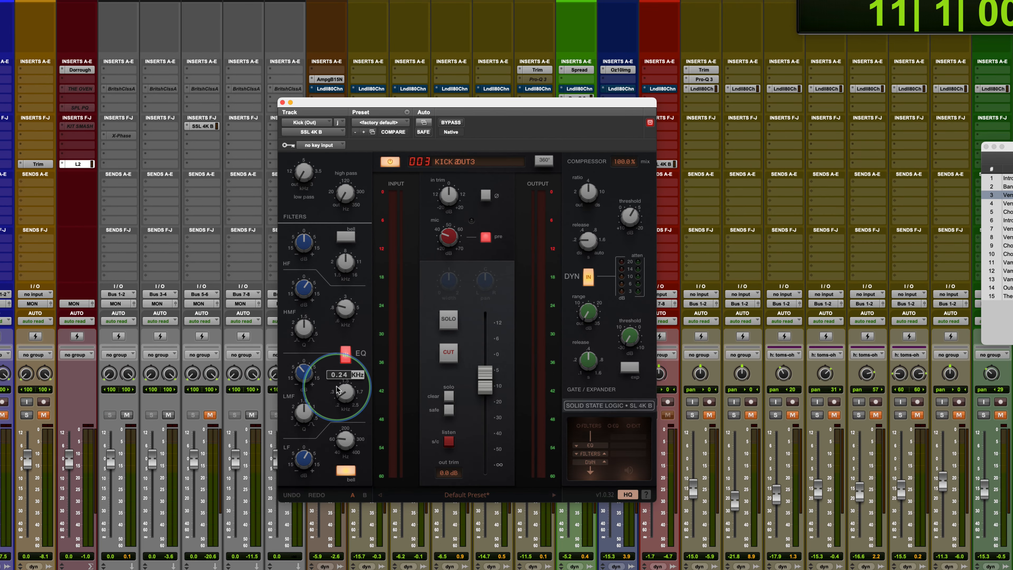
# Play the soloed kicks and adjust the Kick (Out) LF band's gain and frequency, switching its bell shape off and back on
pyautogui.press('space')
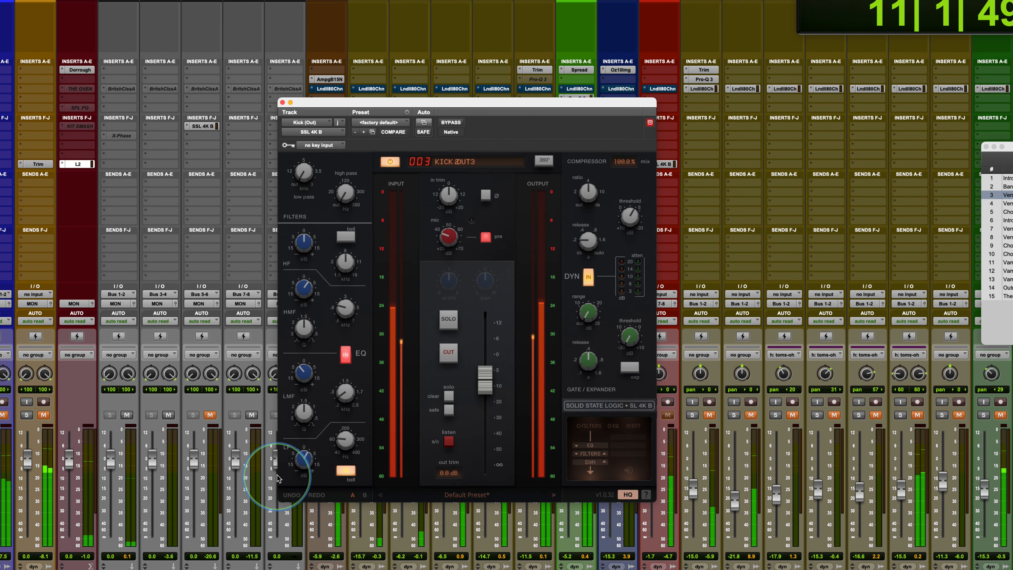
pyautogui.moveTo(278, 479); pyautogui.dragTo(310, 423)
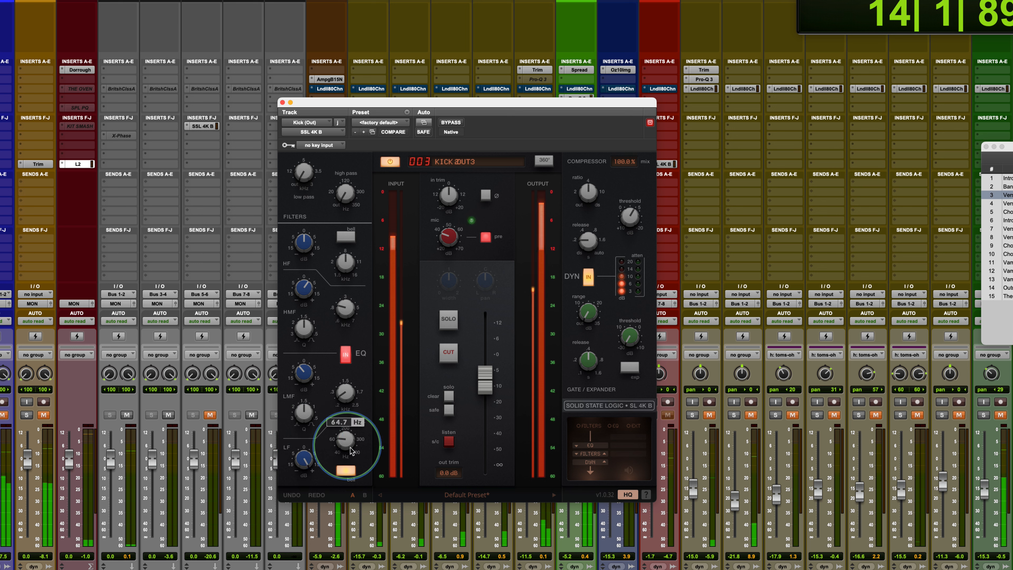
pyautogui.moveTo(351, 451); pyautogui.dragTo(303, 484)
pyautogui.click(344, 470)
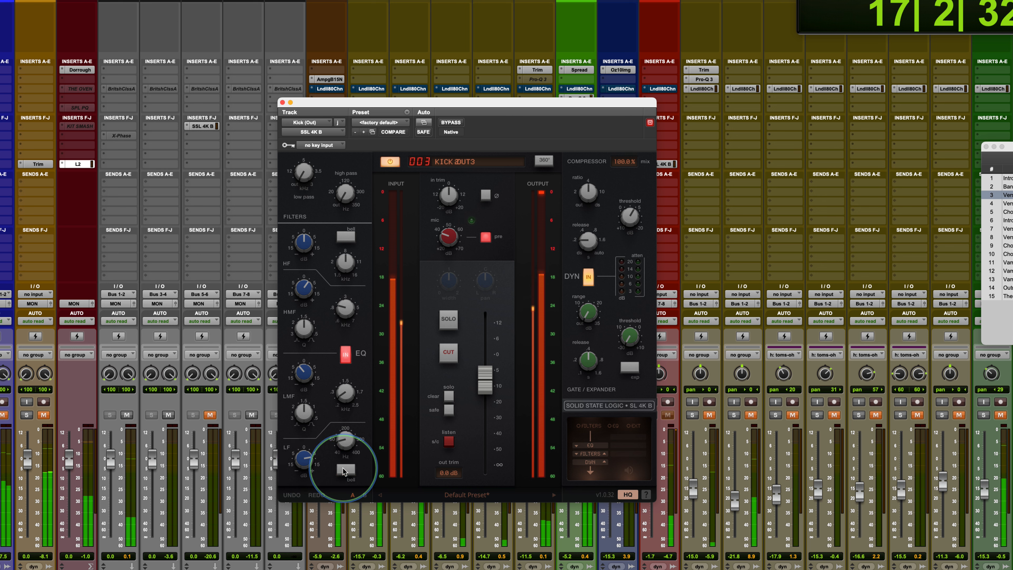
pyautogui.click(344, 471)
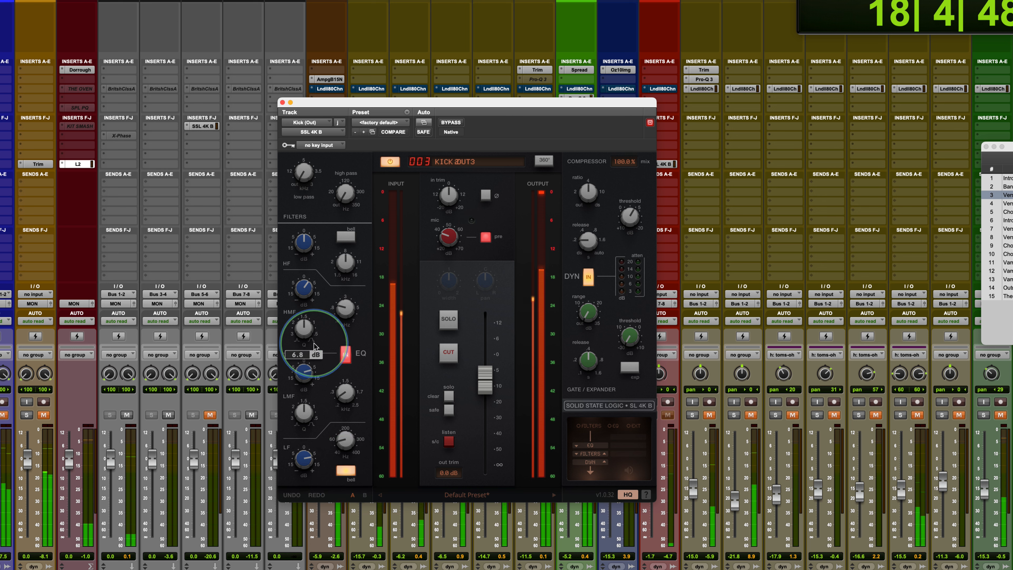
# Refine the Kick (Out) LMF and HMF bands, set the LF gain to about 5.4 dB and compare the result against bypass
pyautogui.moveTo(314, 346)
pyautogui.mouseDown()
pyautogui.moveTo(307, 395)
pyautogui.moveTo(303, 359)
pyautogui.mouseUp()
pyautogui.moveTo(308, 289)
pyautogui.mouseDown()
pyautogui.moveTo(307, 274)
pyautogui.moveTo(336, 313)
pyautogui.moveTo(307, 288)
pyautogui.mouseUp()
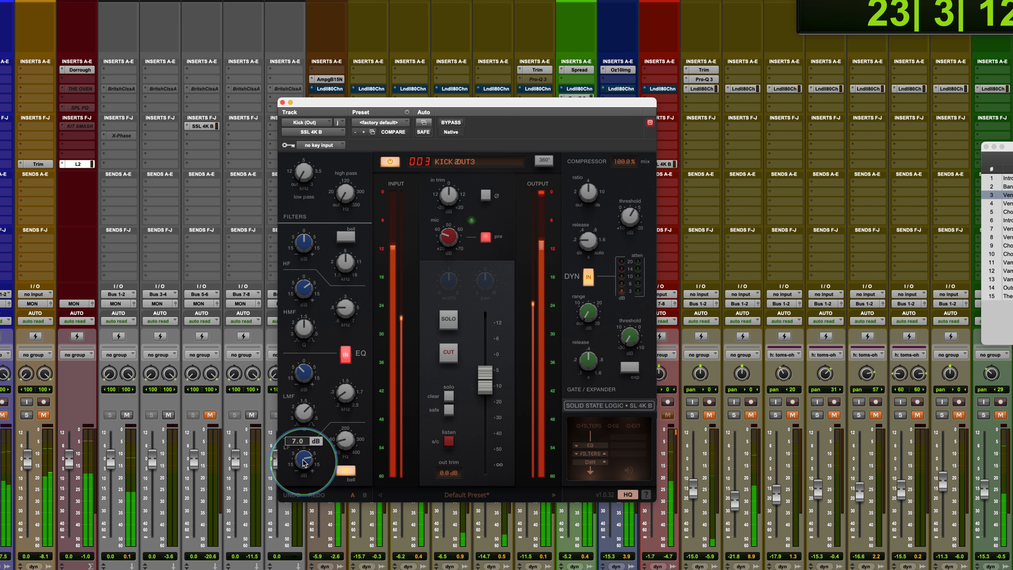
pyautogui.moveTo(305, 462); pyautogui.dragTo(303, 470)
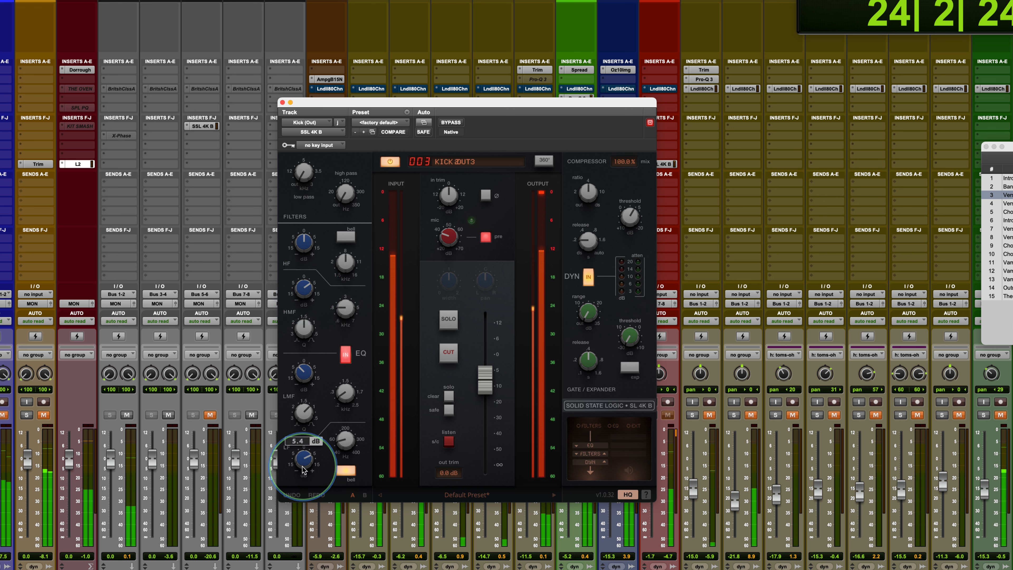
pyautogui.click(452, 123)
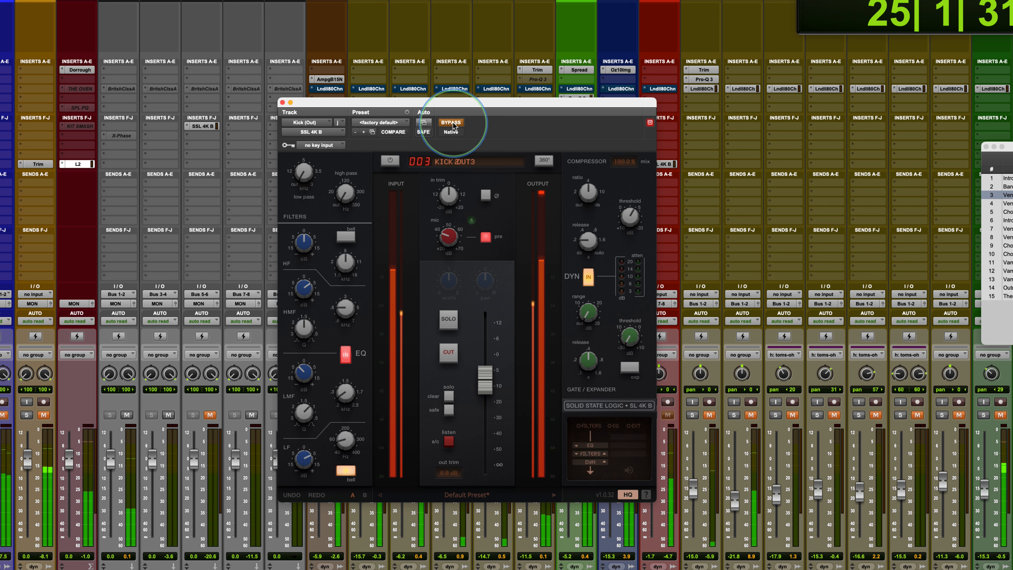
pyautogui.click(452, 123)
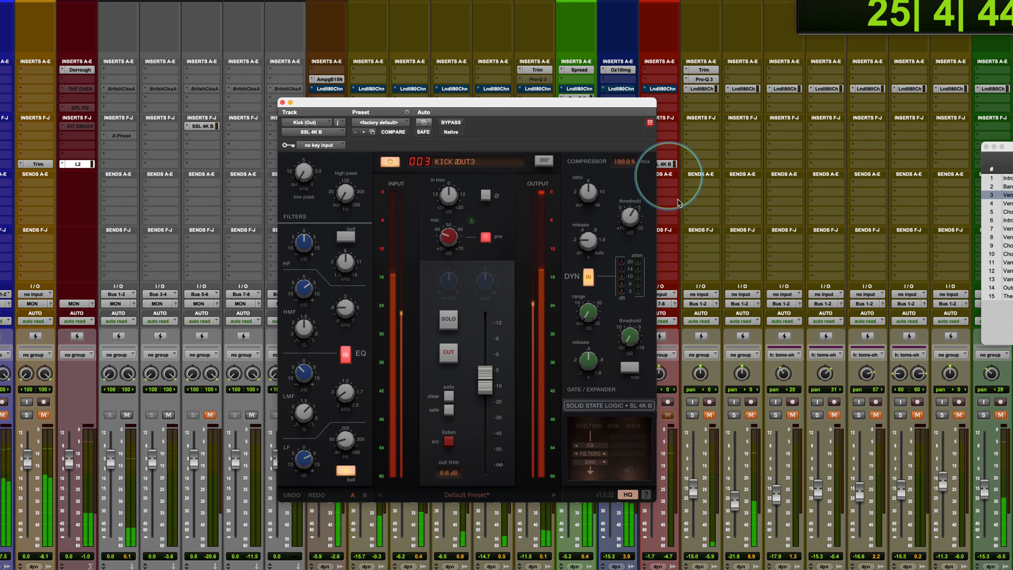
# Stop playback and move the dynamics ahead of the EQ and filters in the Kick (Out) processing order
pyautogui.press('space')
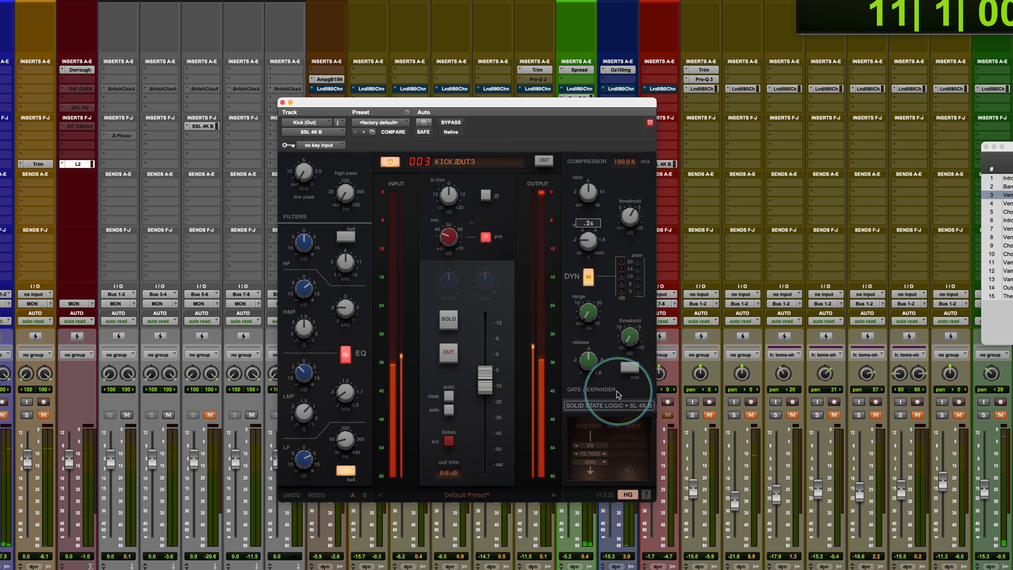
pyautogui.click(604, 461)
pyautogui.click(603, 453)
# Play the soloed kicks and lower the Kick (Out) compressor threshold to about 2.9 dB, stopping briefly before lowering it further
pyautogui.press('space')
pyautogui.moveTo(630, 217)
pyautogui.mouseDown()
pyautogui.moveTo(640, 174)
pyautogui.moveTo(618, 274)
pyautogui.moveTo(623, 219)
pyautogui.mouseUp()
pyautogui.press('space')
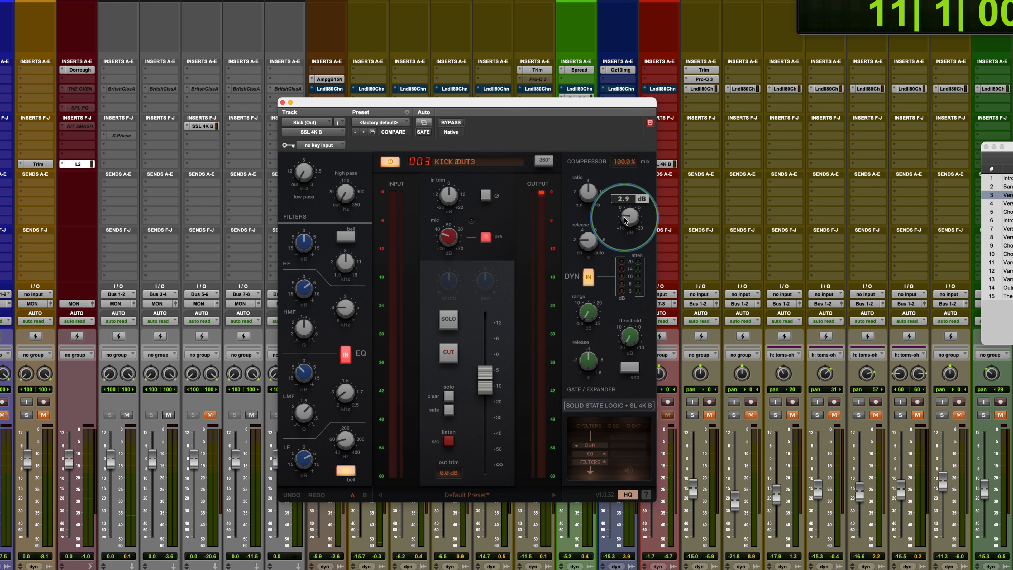
pyautogui.press('space')
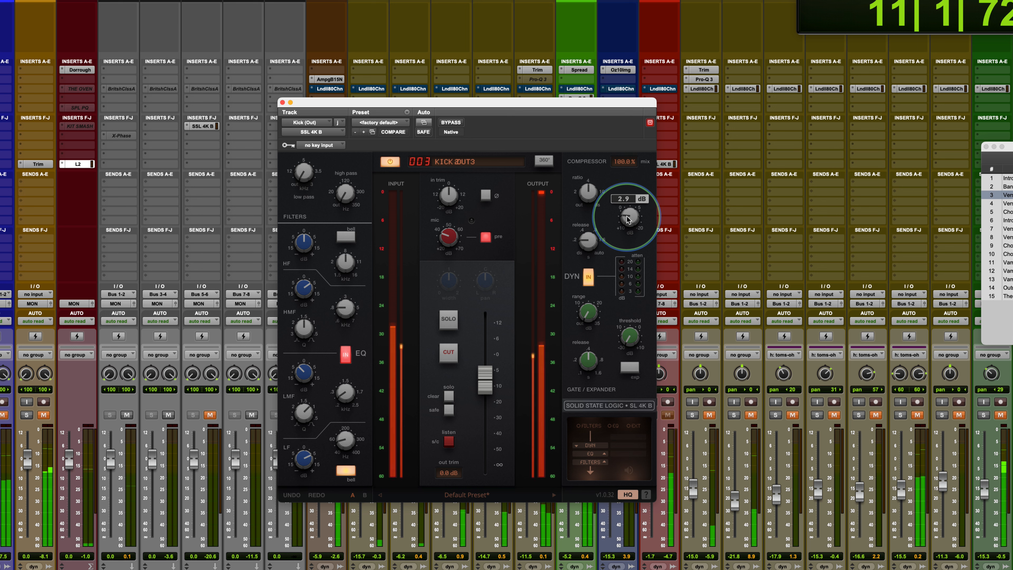
pyautogui.moveTo(627, 219)
pyautogui.mouseDown()
pyautogui.moveTo(639, 158)
pyautogui.moveTo(633, 201)
pyautogui.mouseUp()
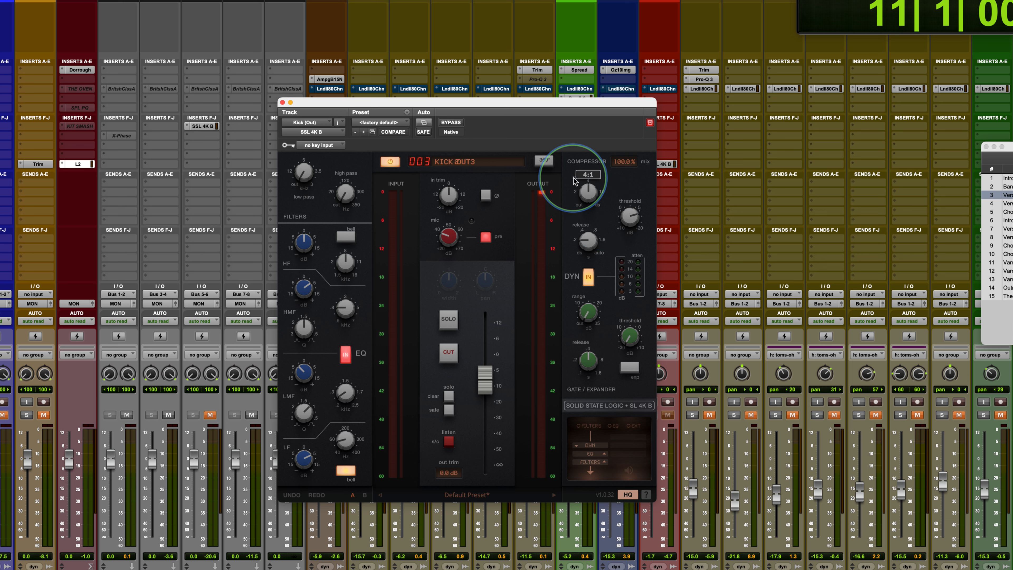
# Play the kicks and try the ds release setting on the Kick (Out) compressor, then stop playback
pyautogui.moveTo(584, 195)
pyautogui.press('space')
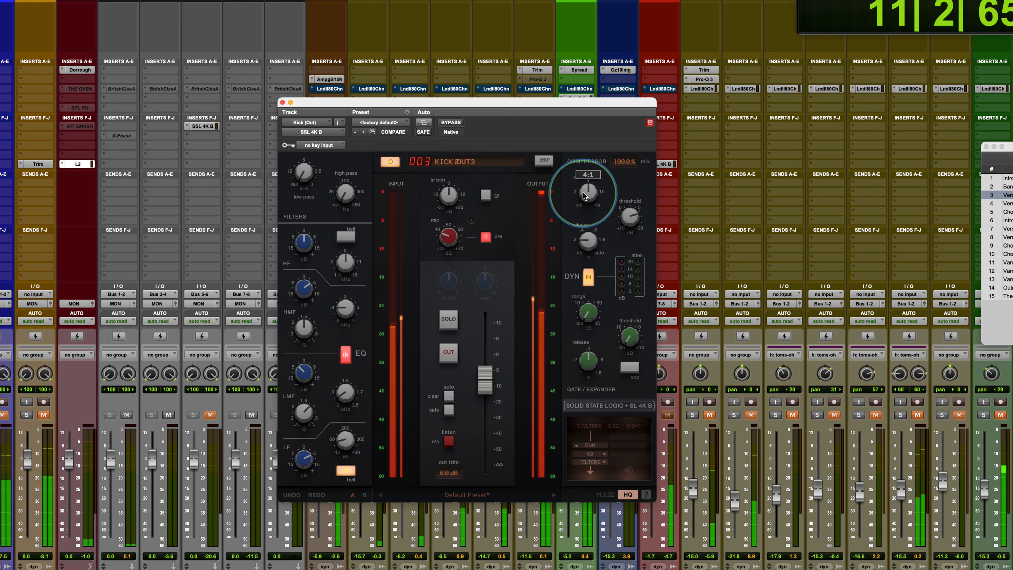
pyautogui.moveTo(589, 245)
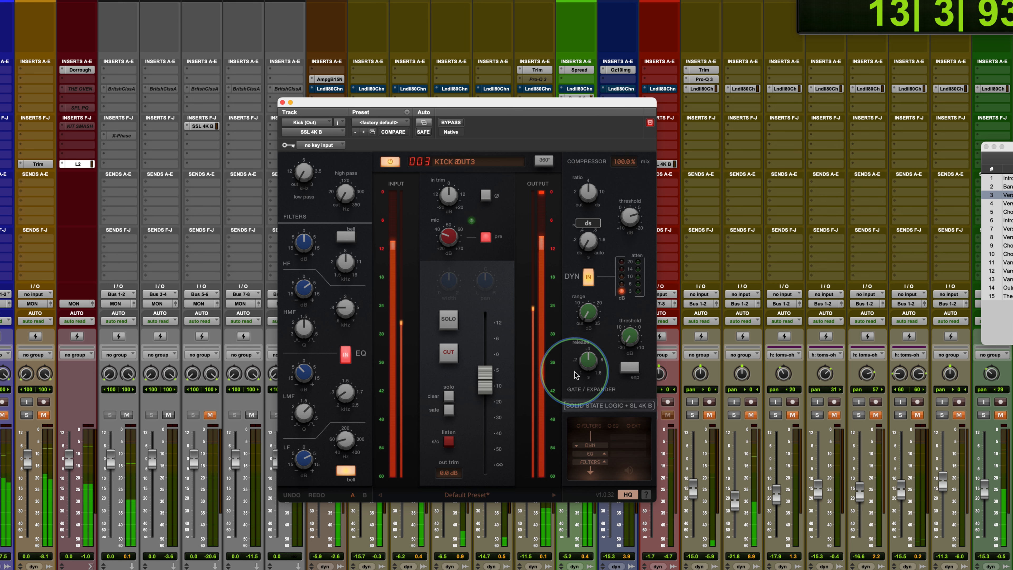
pyautogui.press('space')
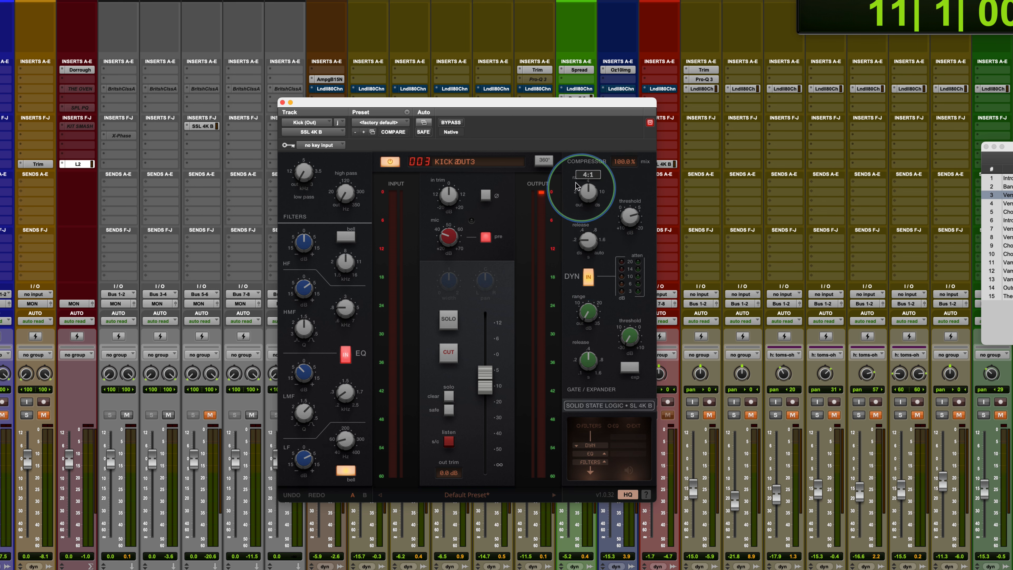
# Solo the snare tracks, start playback and open the Snare (Top) SSL 4K B, repositioning its plug-in window
pyautogui.moveTo(451, 102); pyautogui.dragTo(733, 89)
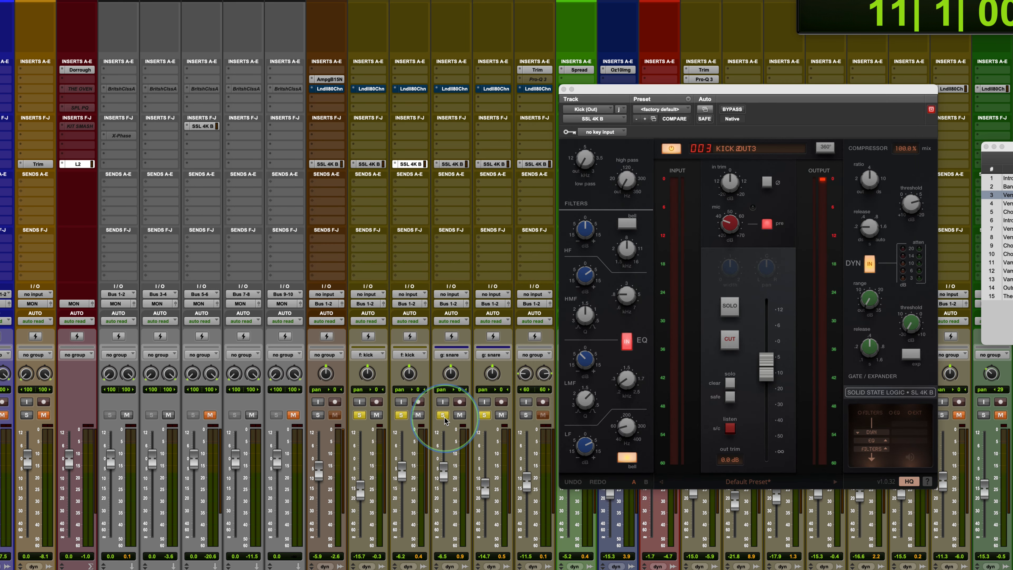
pyautogui.press('space')
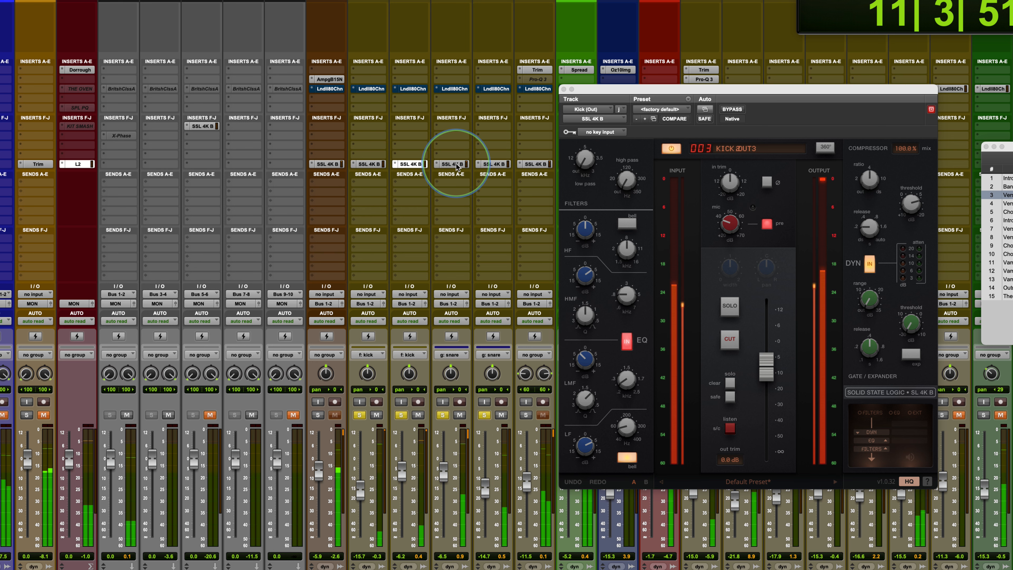
pyautogui.click(455, 164)
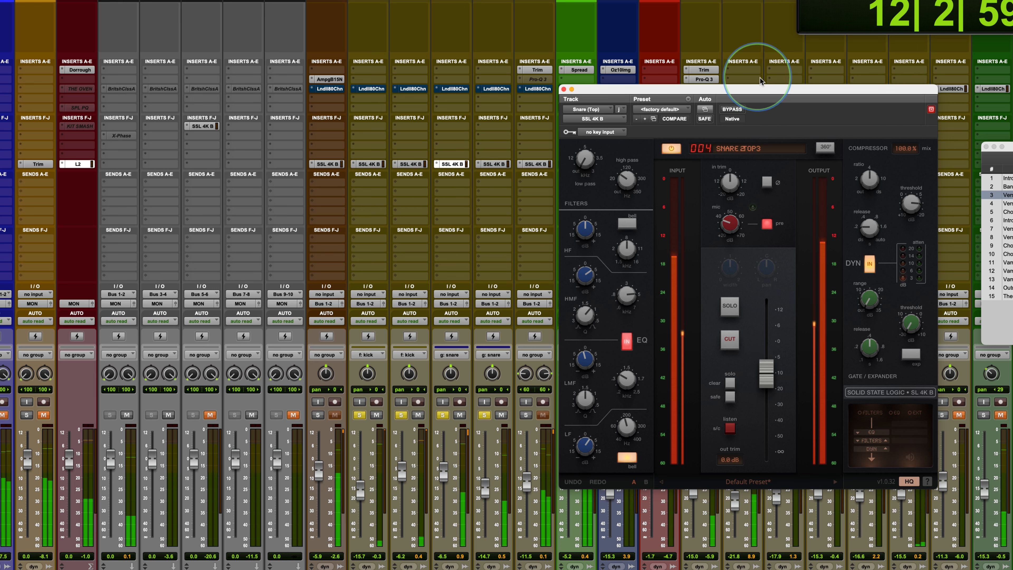
pyautogui.moveTo(760, 88); pyautogui.dragTo(518, 80)
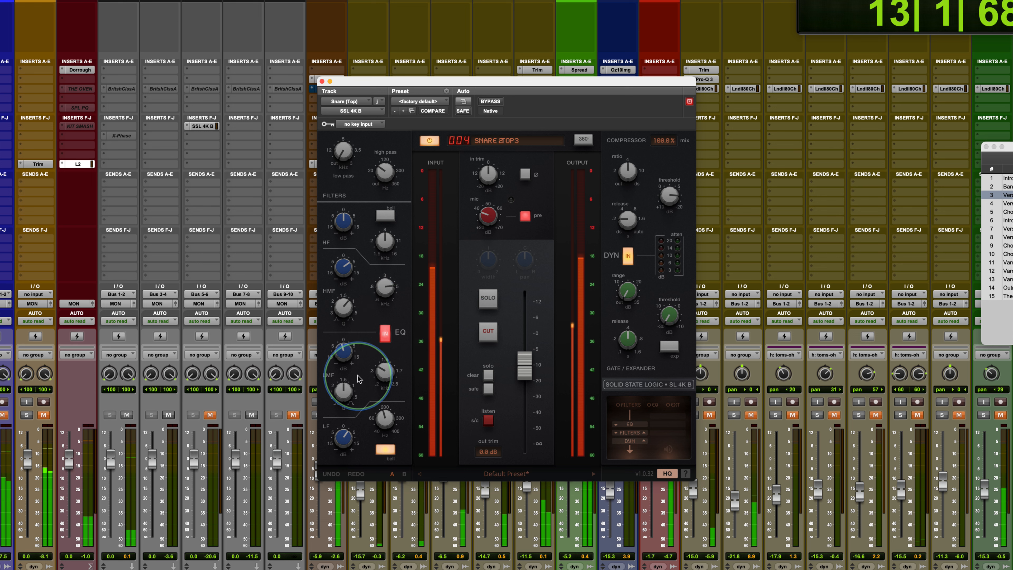
# Set the Snare (Top) LF gain to about 5.3 dB and refine the LMF gain with a Q of about 1.31
pyautogui.moveTo(345, 430)
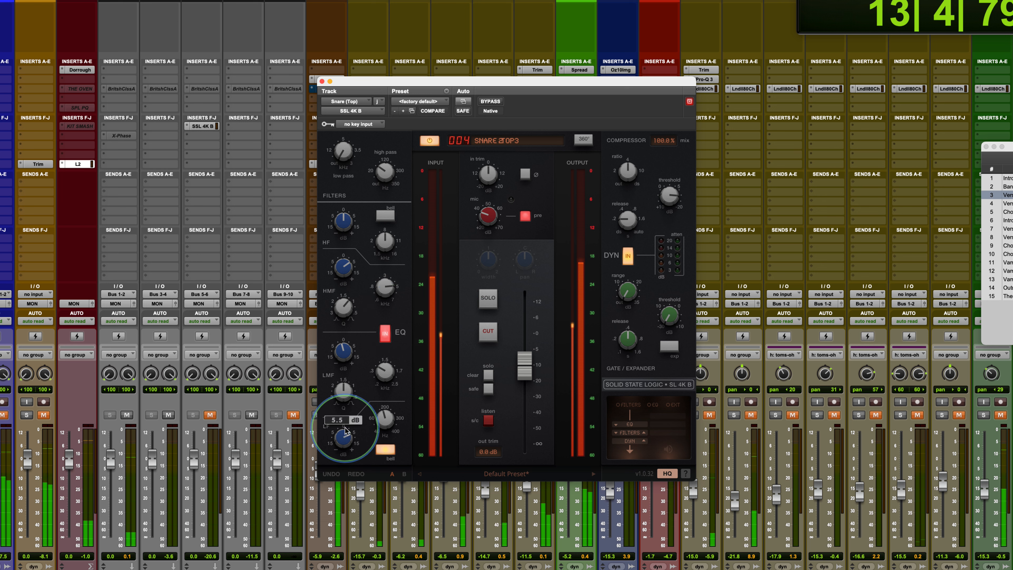
pyautogui.moveTo(385, 417)
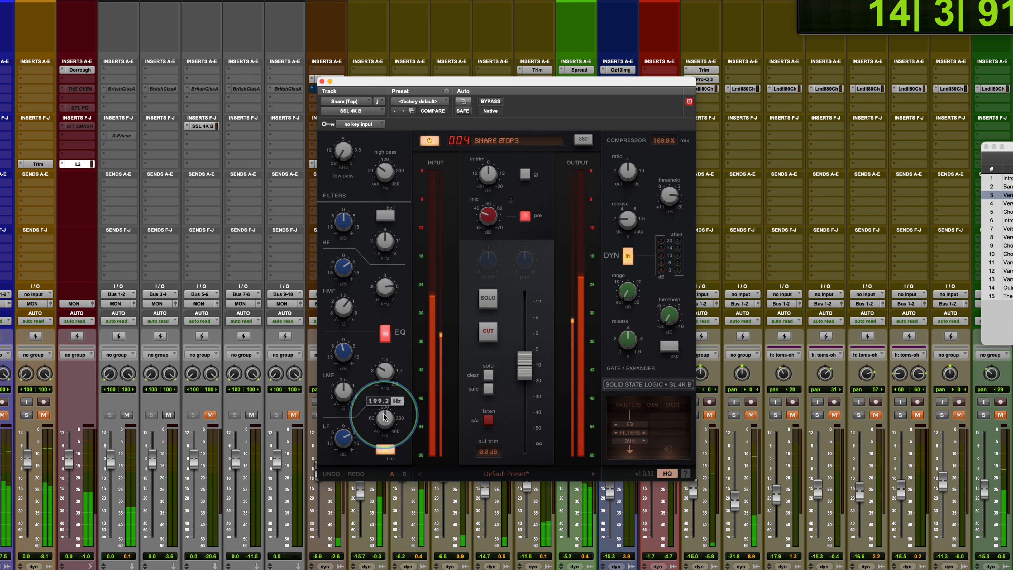
pyautogui.moveTo(383, 414); pyautogui.dragTo(344, 438)
pyautogui.moveTo(344, 437)
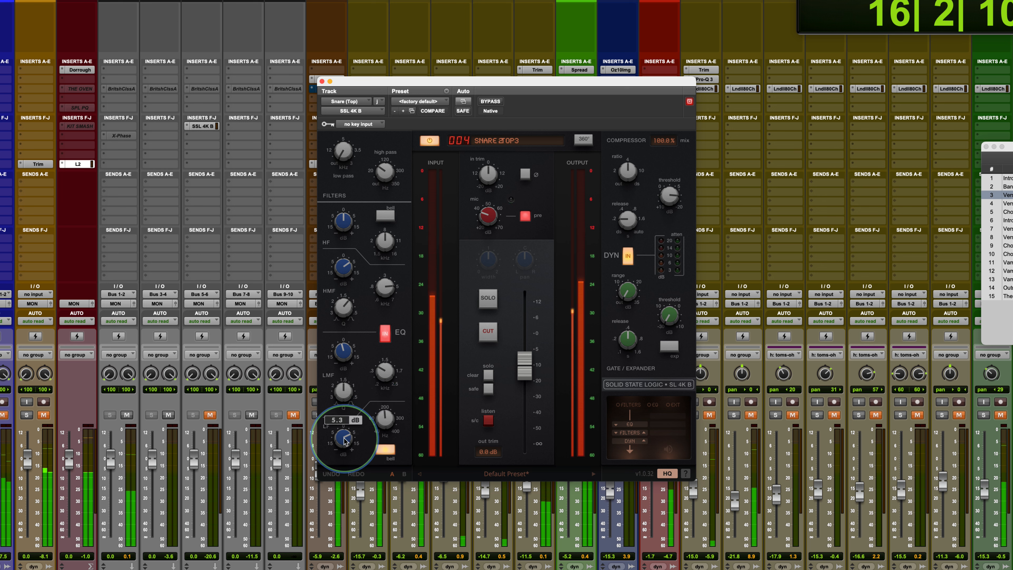
pyautogui.moveTo(340, 355)
pyautogui.mouseDown()
pyautogui.moveTo(346, 321)
pyautogui.moveTo(339, 360)
pyautogui.mouseUp()
pyautogui.moveTo(340, 395); pyautogui.dragTo(339, 375)
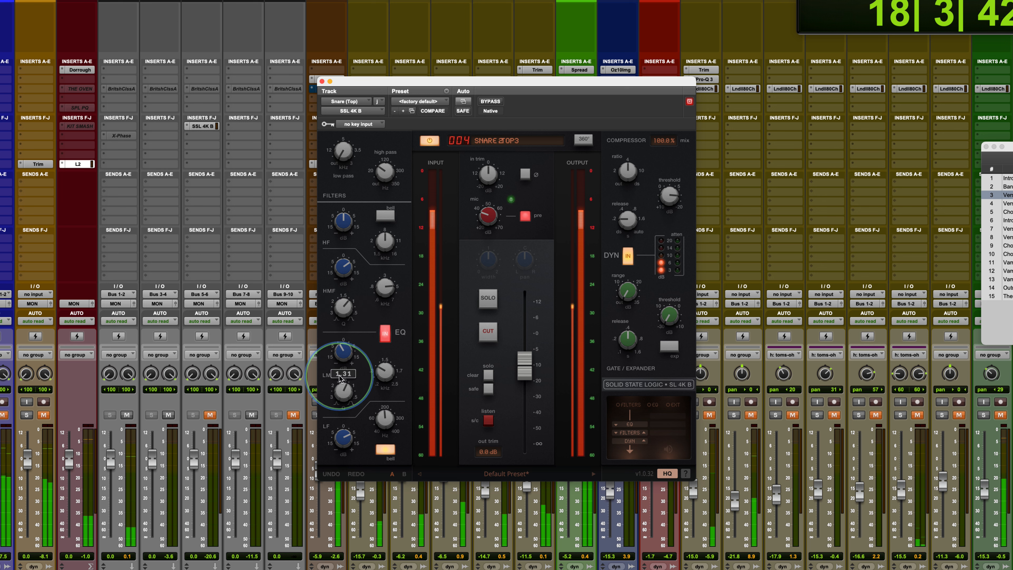
# Refine the Snare (Top) HMF gain with a Q of about 1.23 and compare the EQ against bypass
pyautogui.moveTo(344, 268); pyautogui.dragTo(345, 266)
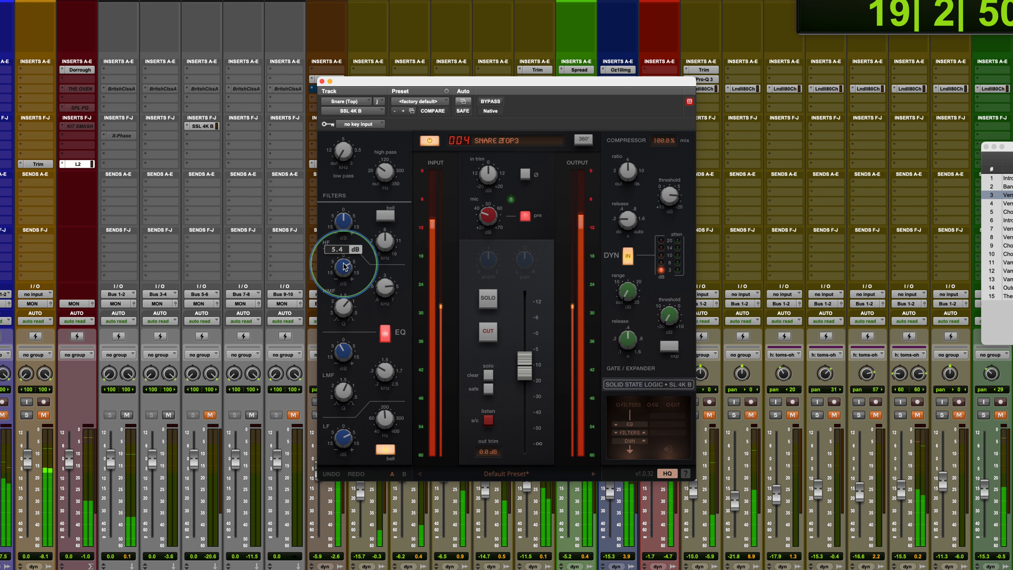
pyautogui.moveTo(346, 306); pyautogui.dragTo(346, 311)
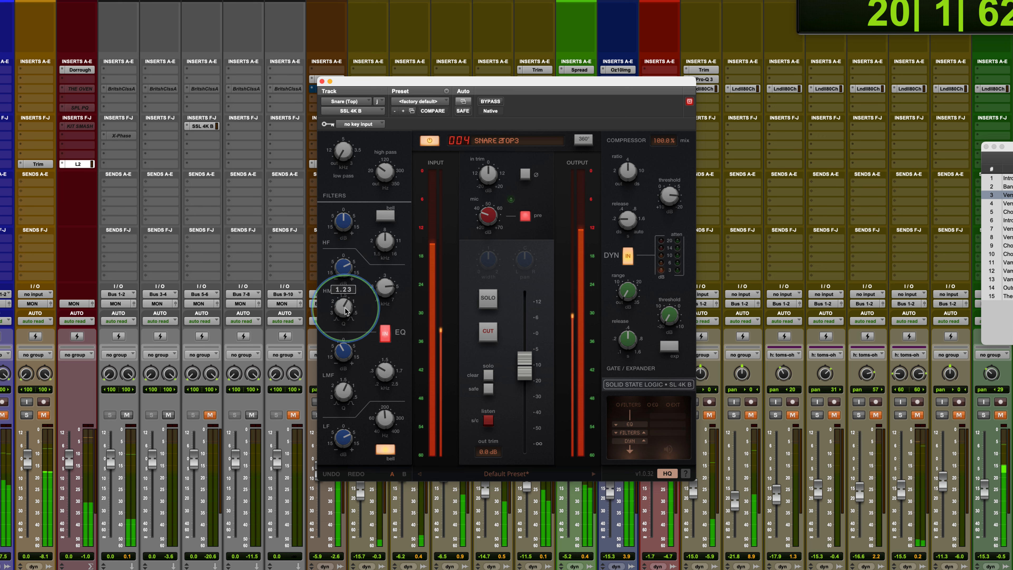
pyautogui.moveTo(344, 267); pyautogui.dragTo(346, 270)
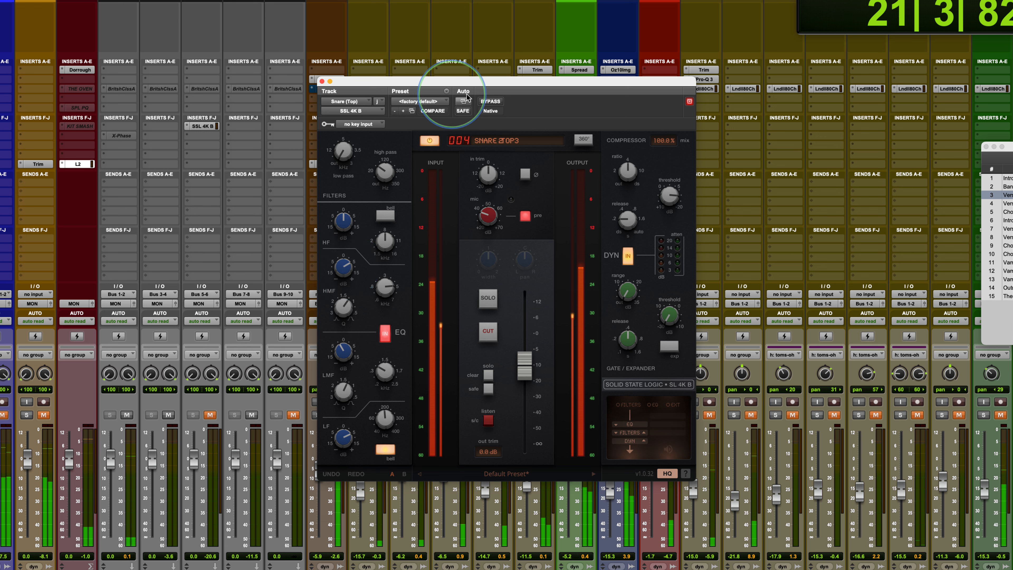
pyautogui.click(491, 101)
pyautogui.click(491, 102)
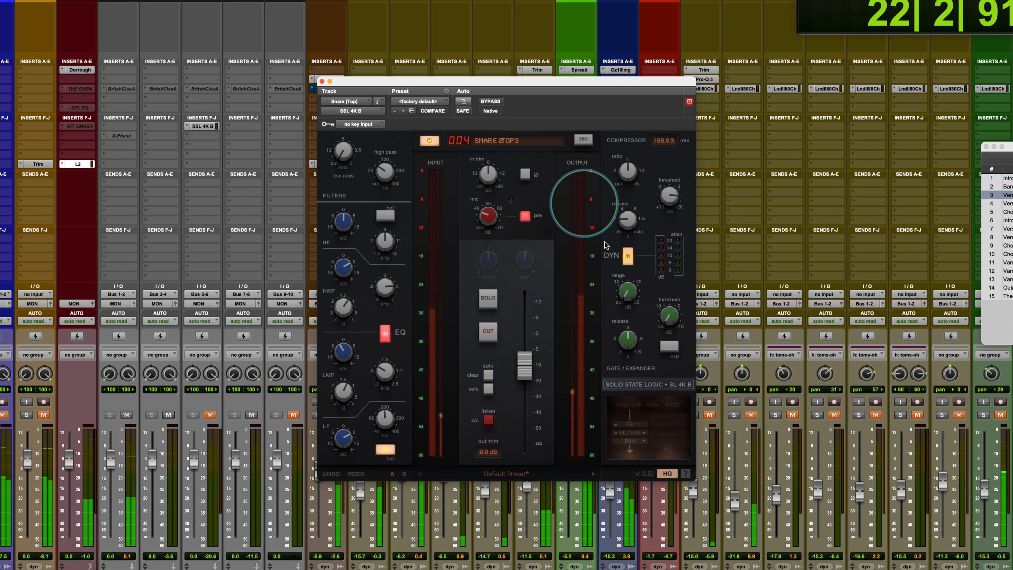
# Move the Snare (Top) dynamics ahead of the EQ and filters, and set the compressor threshold to about -13.2 dB
pyautogui.click(643, 441)
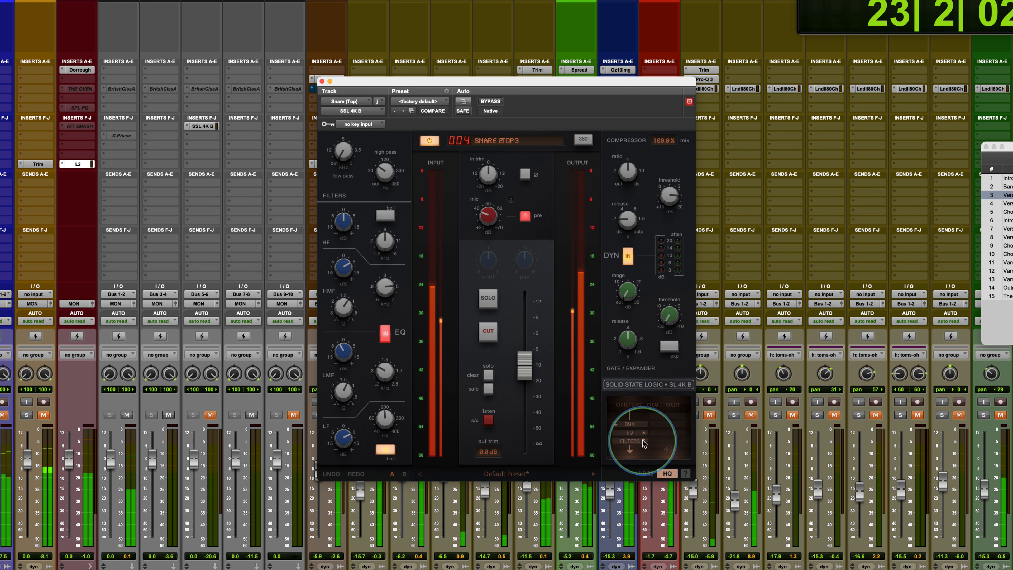
pyautogui.moveTo(669, 196)
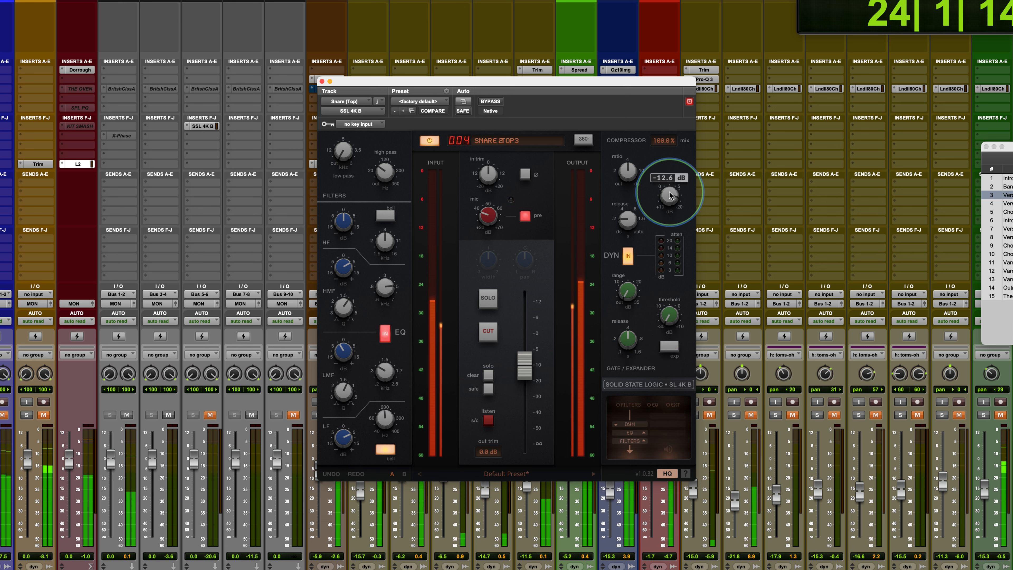
pyautogui.moveTo(669, 192); pyautogui.dragTo(670, 191)
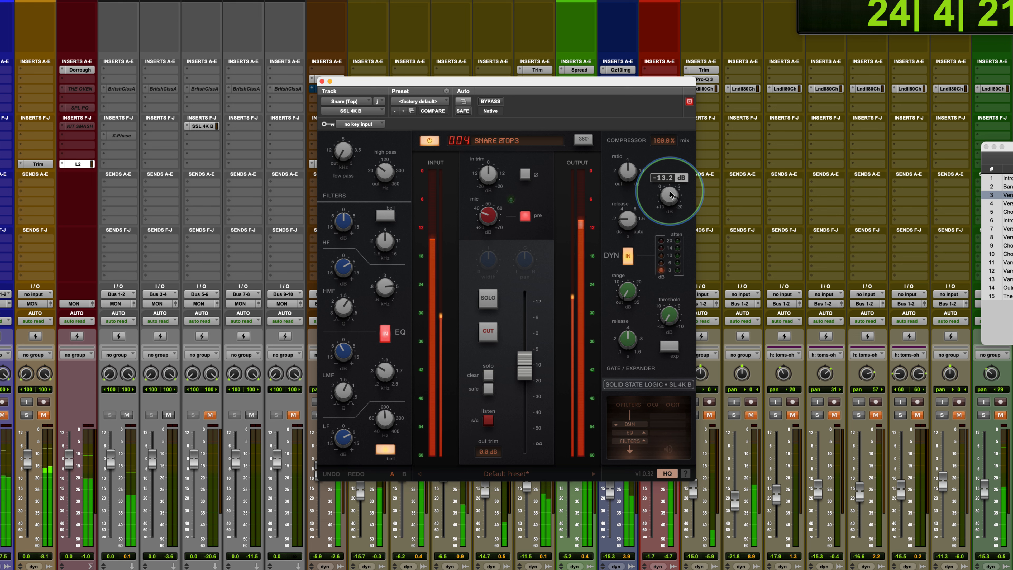
# Lower the Snare (Top) fader slightly against a mic gain of about 37.9 dB and compare the channel with bypass
pyautogui.moveTo(529, 366); pyautogui.dragTo(529, 369)
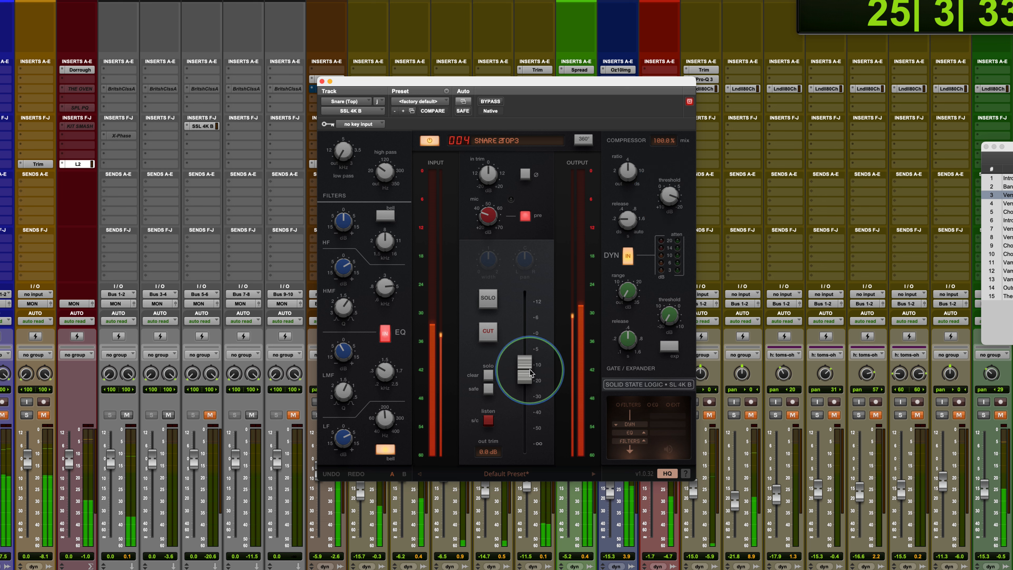
pyautogui.moveTo(487, 217)
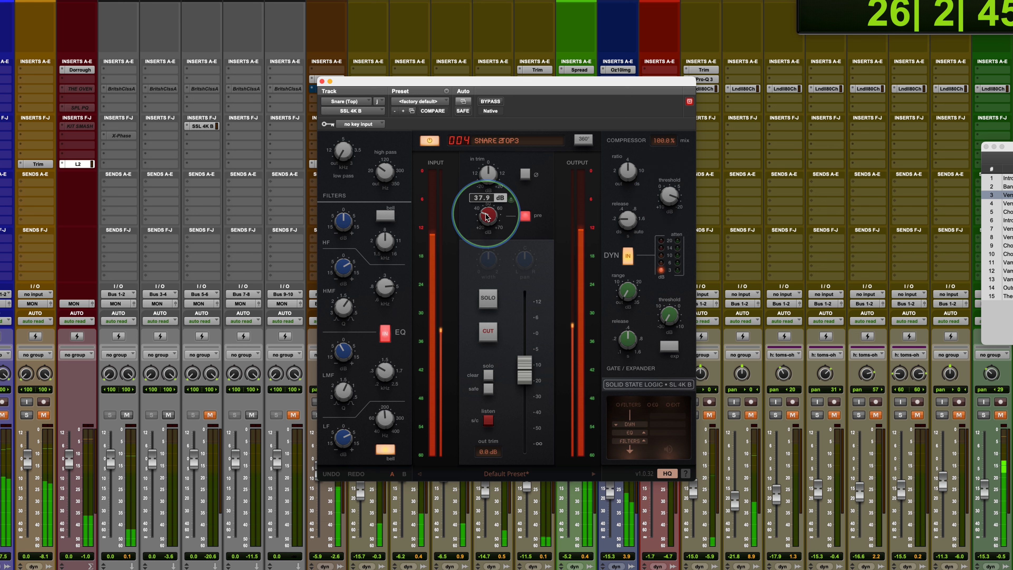
pyautogui.click(490, 102)
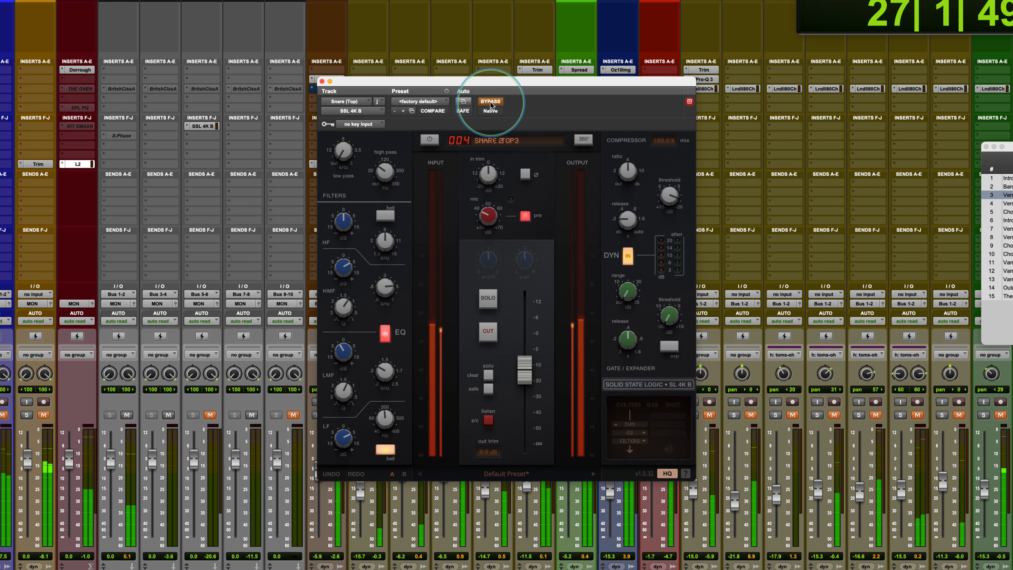
pyautogui.click(494, 101)
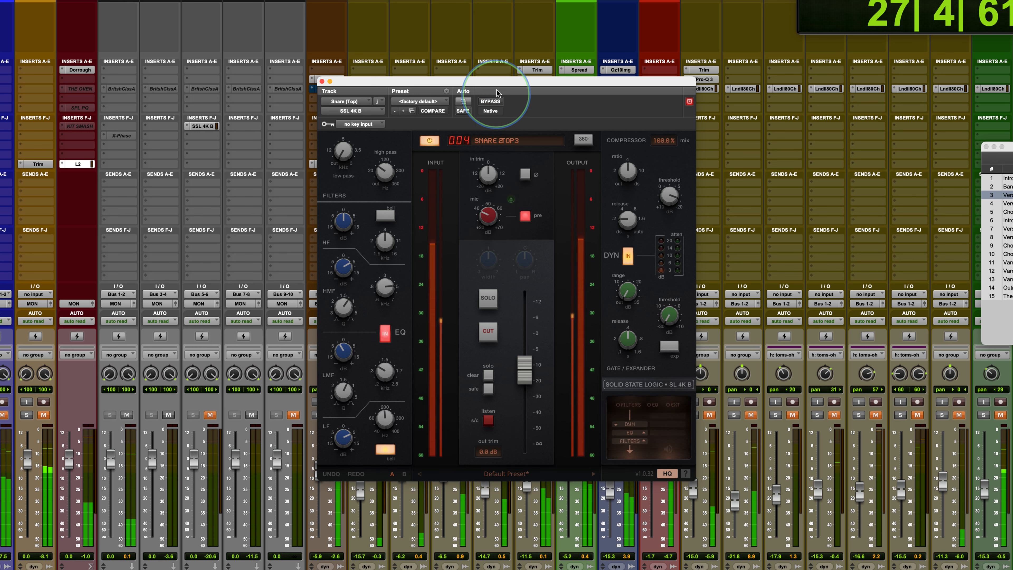
# Clear the plug-in window off the mixer strips, remove all solos to hear the full mix, and stop playback
pyautogui.moveTo(497, 92); pyautogui.dragTo(672, 65)
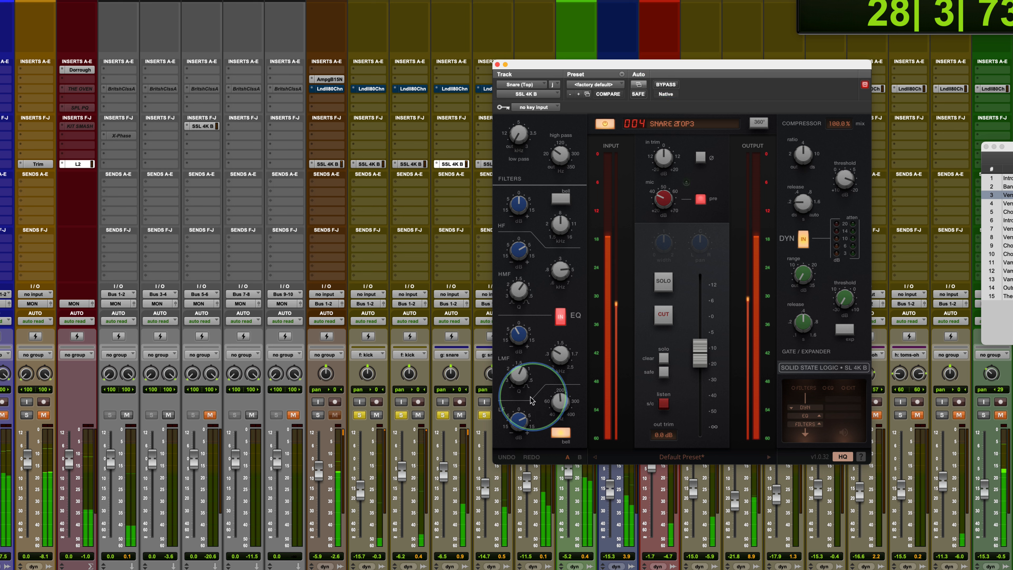
pyautogui.keyDown('alt'); pyautogui.click(444, 415); pyautogui.keyUp('alt')
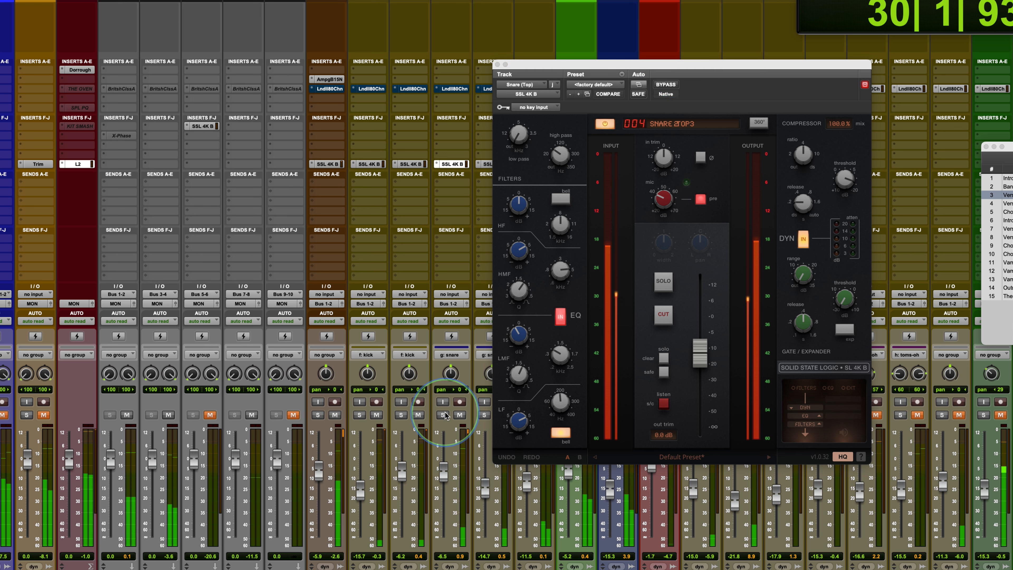
pyautogui.press('space')
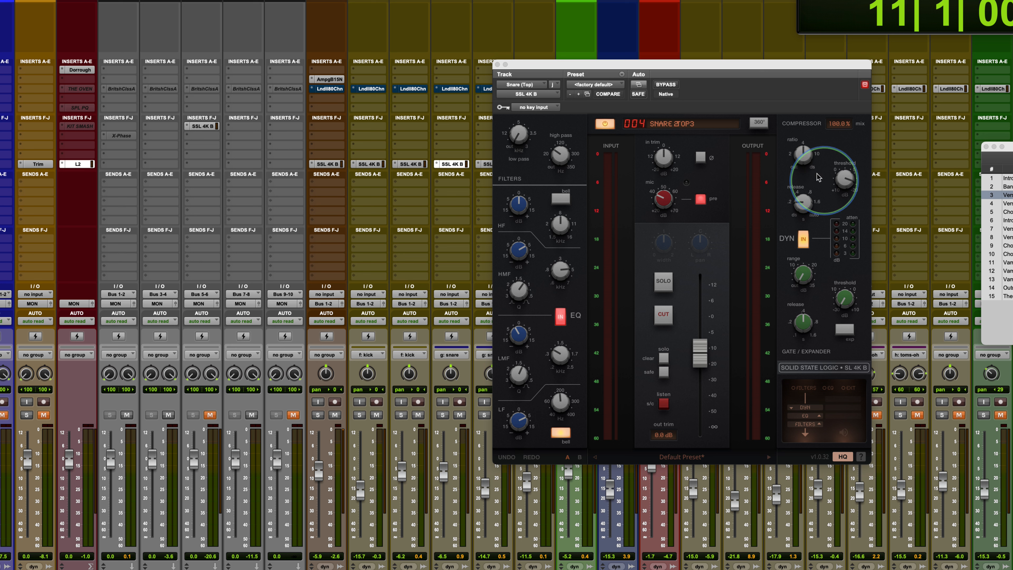
# Reposition the Snare (Top) plug-in window in the mixer and switch to the PowerPoint presentation
pyautogui.moveTo(799, 167)
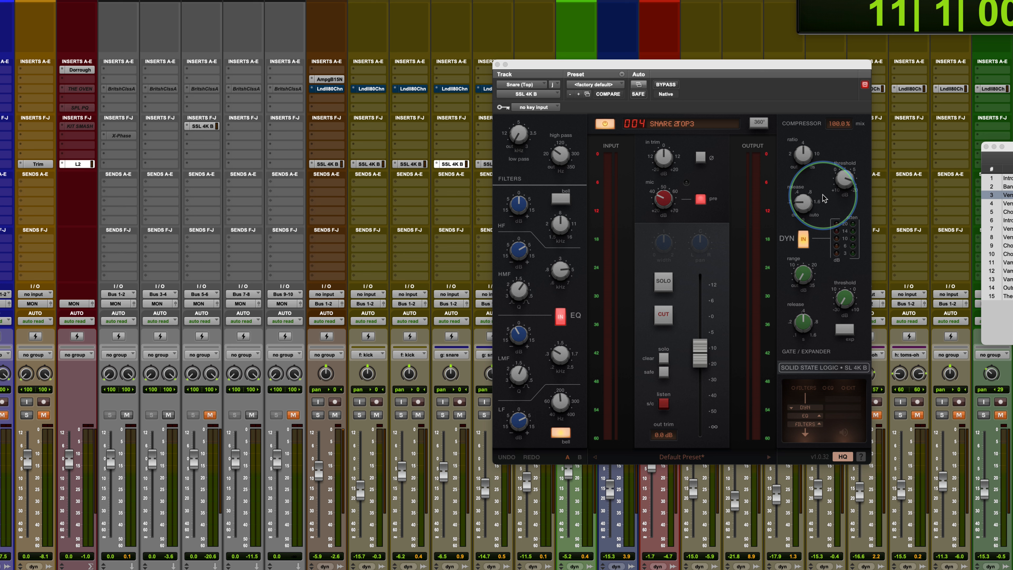
pyautogui.moveTo(762, 68); pyautogui.dragTo(518, 92)
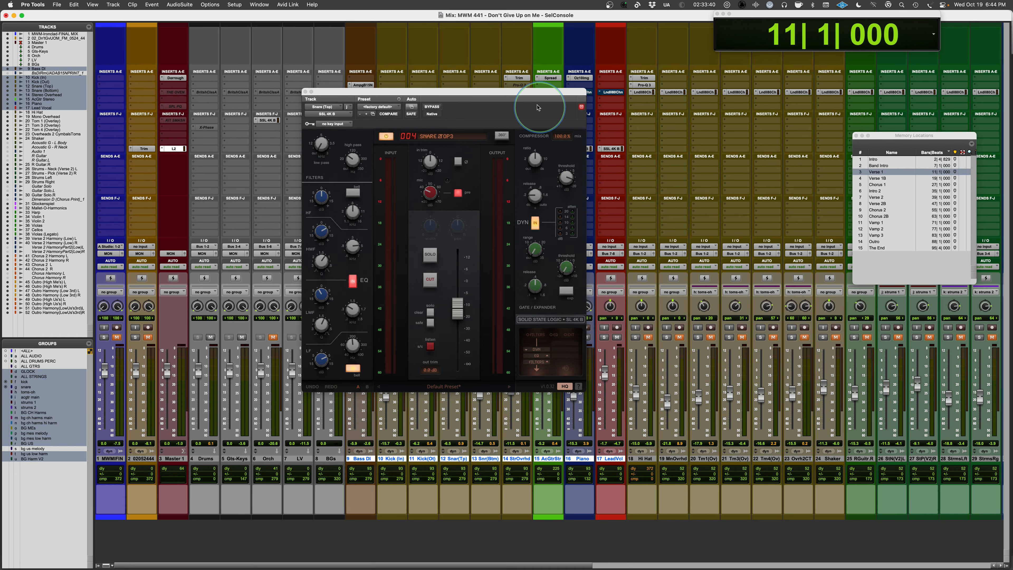
pyautogui.moveTo(539, 94); pyautogui.dragTo(592, 106)
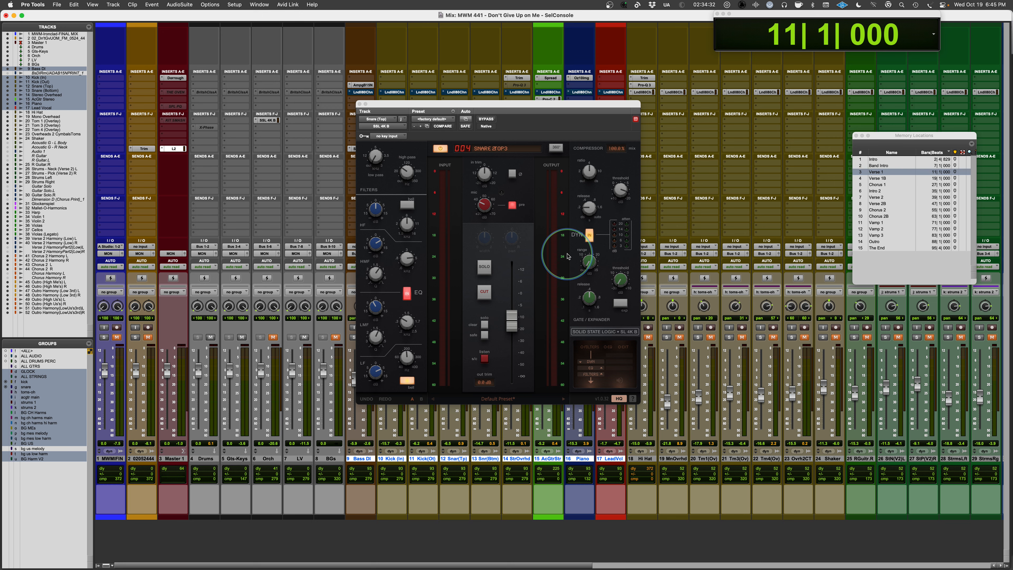
pyautogui.press('super+Tab')
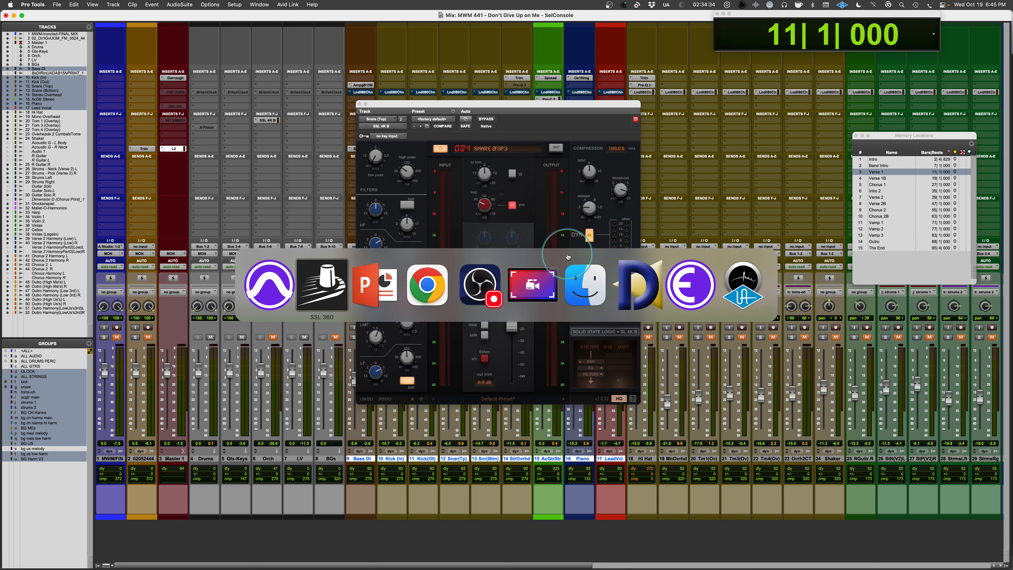
pyautogui.press('super+Tab')
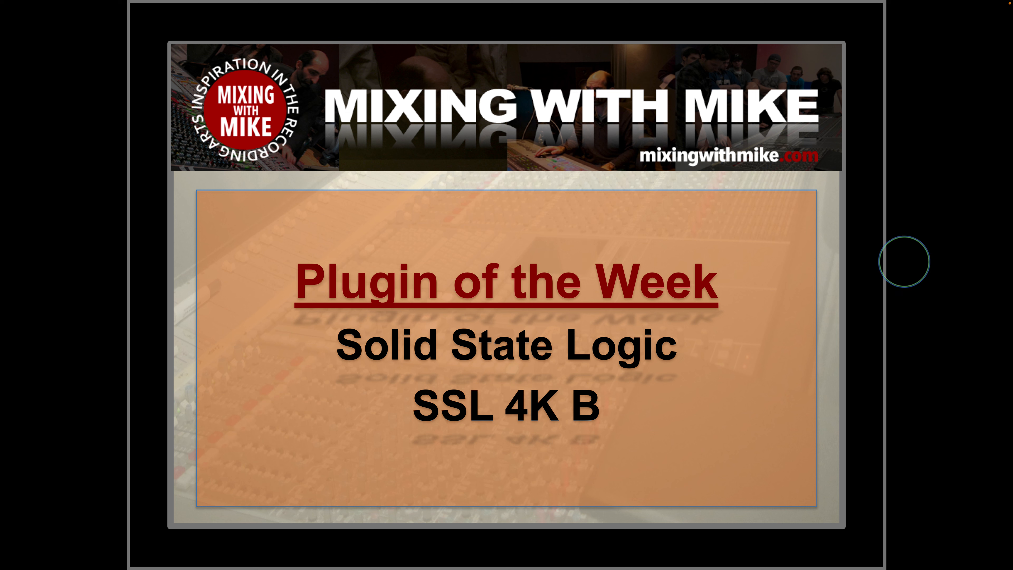